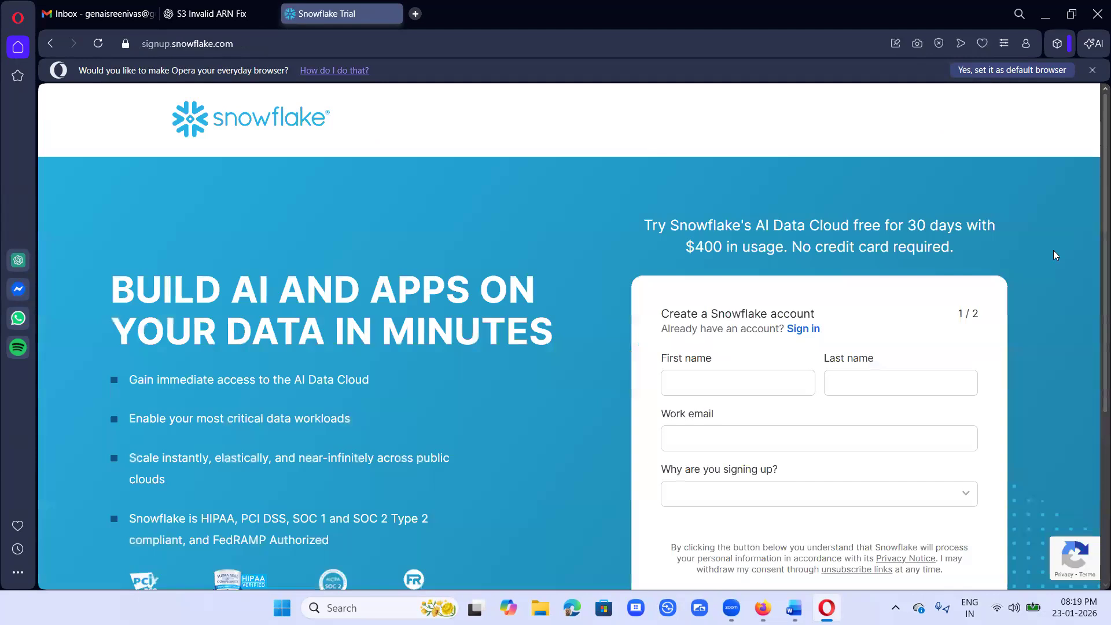
Step: Scroll the signup.snowflake.com page down to the Create a Snowflake account form and Continue button
{"action": "scroll", "coordinate": [1053, 255], "scroll_direction": "down", "scroll_amount": 1}
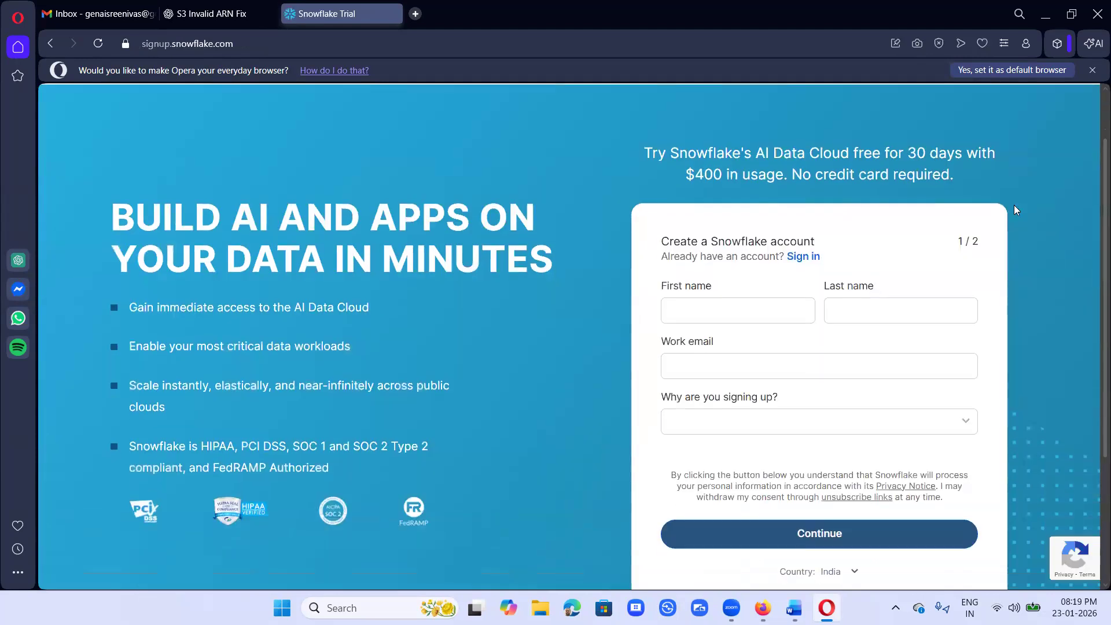
Step: Draw red underlines under the headline's 30 days, $400 in usage and No credit card required text
{"action": "left_click_drag", "start_coordinate": [646, 160], "coordinate": [718, 157]}
{"action": "left_click_drag", "start_coordinate": [647, 165], "coordinate": [1019, 157]}
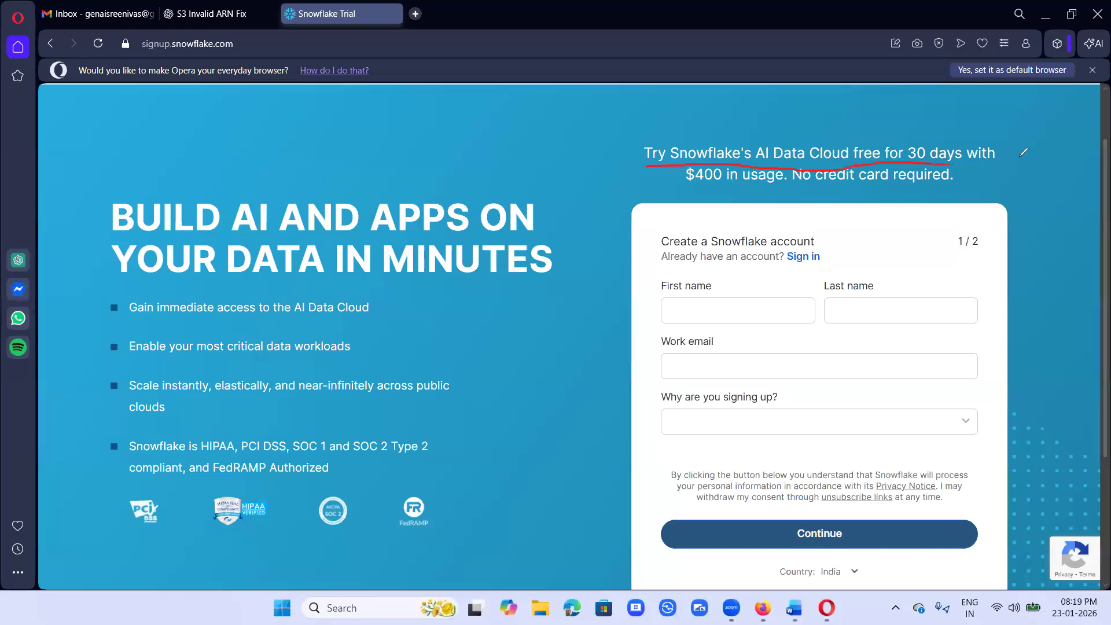
{"action": "left_click_drag", "start_coordinate": [680, 192], "coordinate": [954, 190]}
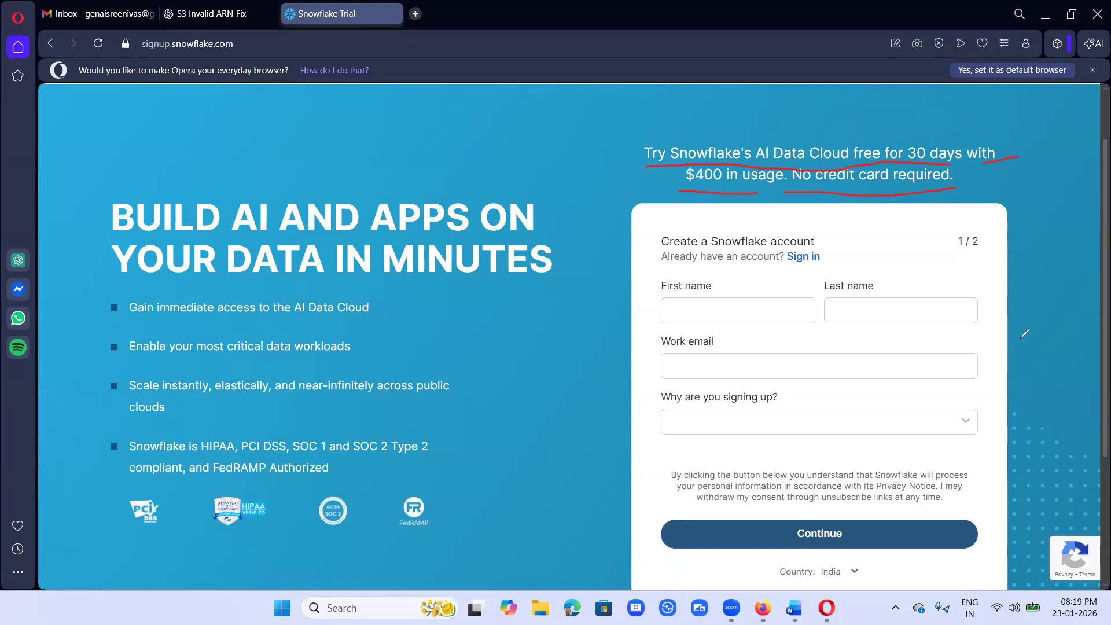
Step: Clear the red annotations and fill in the first name, last name and work email
{"action": "left_click", "coordinate": [1061, 494]}
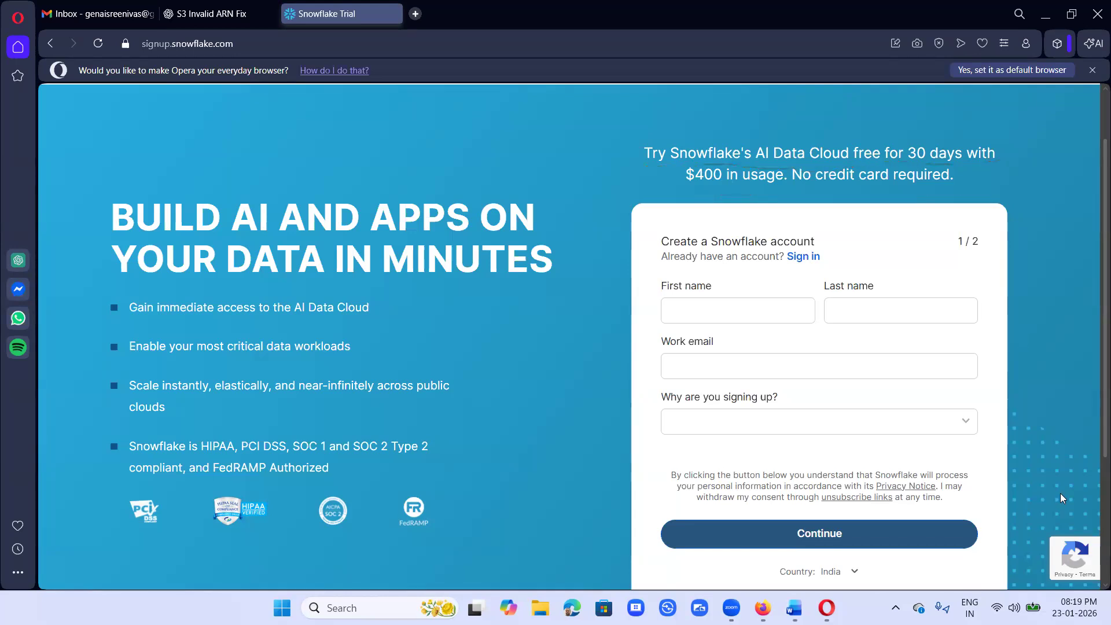
{"action": "left_click", "coordinate": [735, 305]}
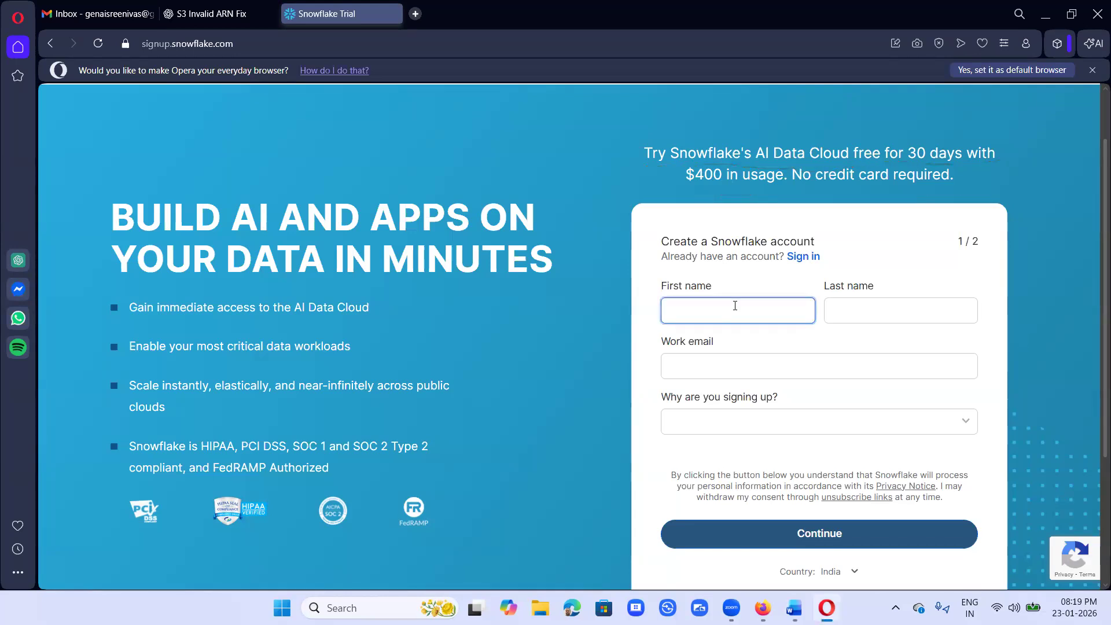
{"action": "key", "text": "Tab"}
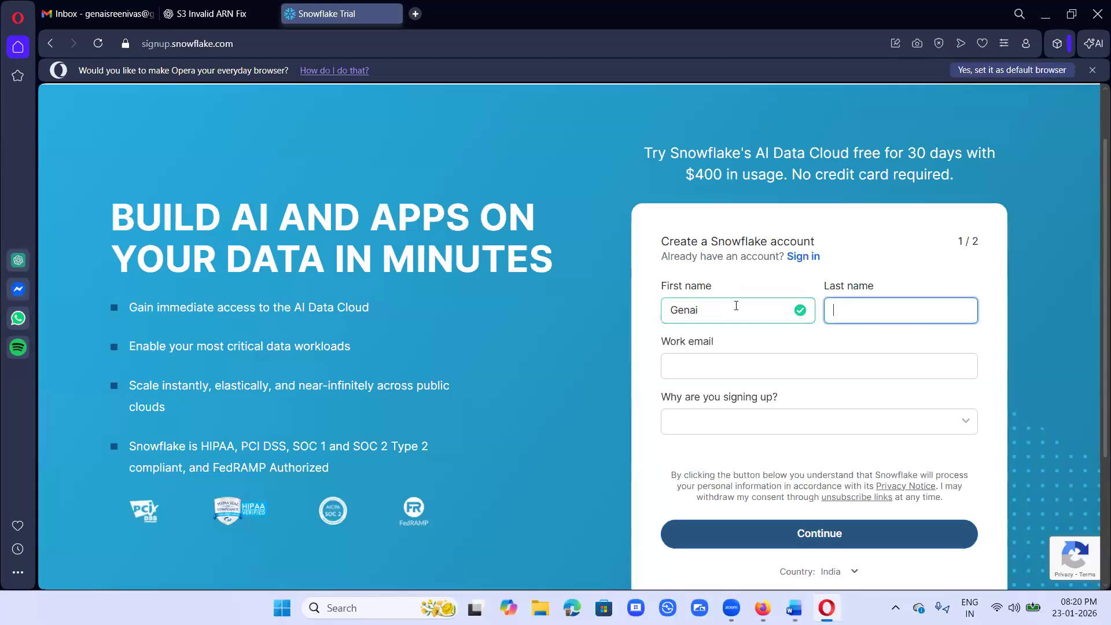
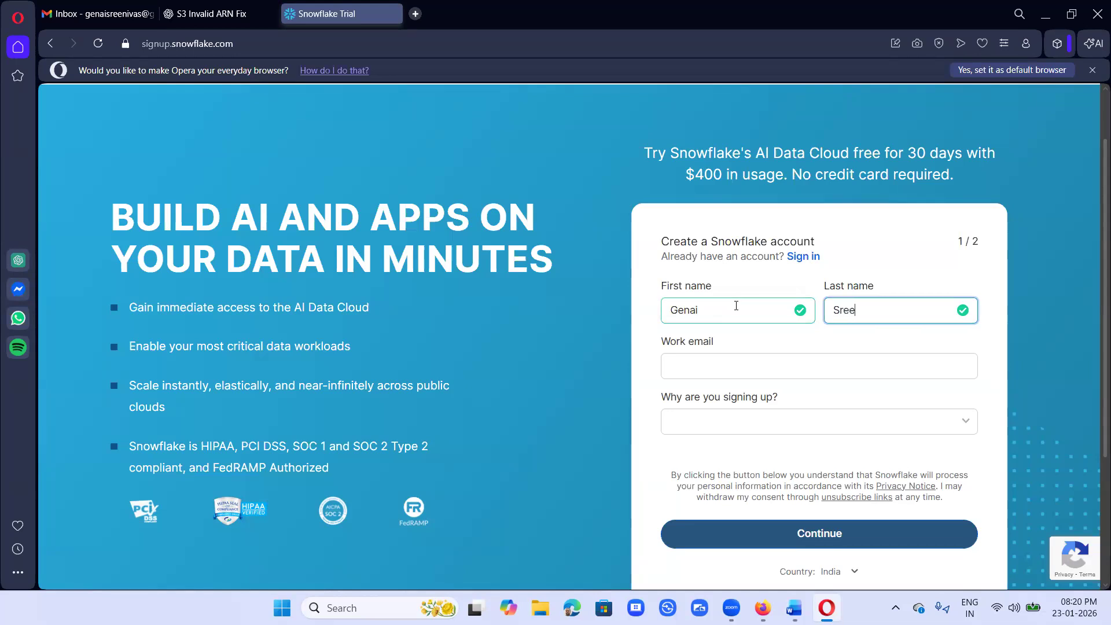
{"action": "left_click", "coordinate": [689, 354]}
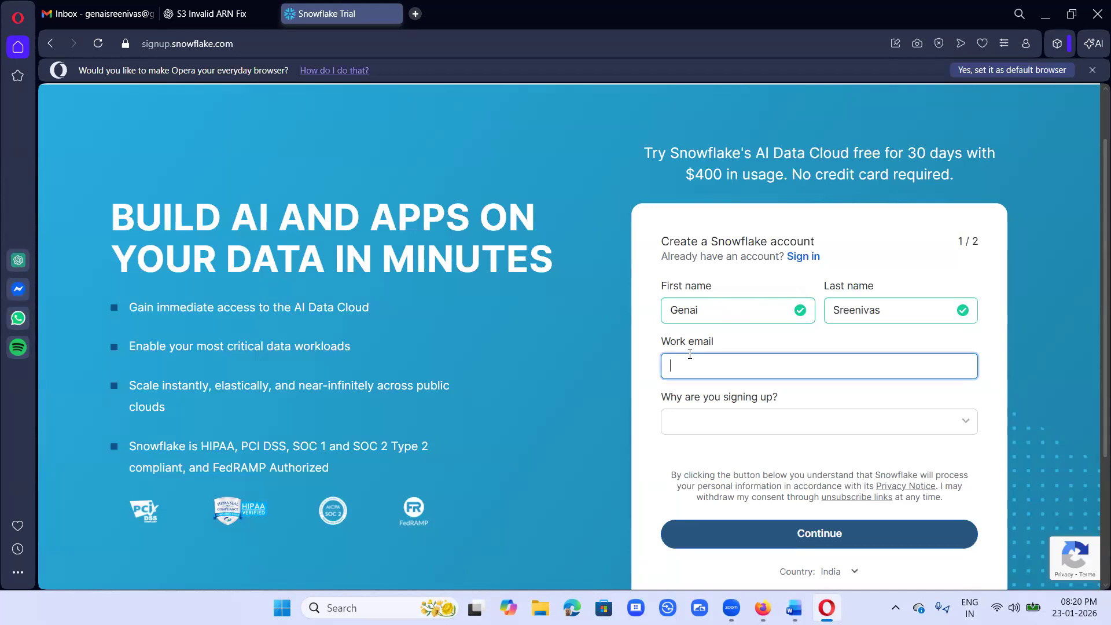
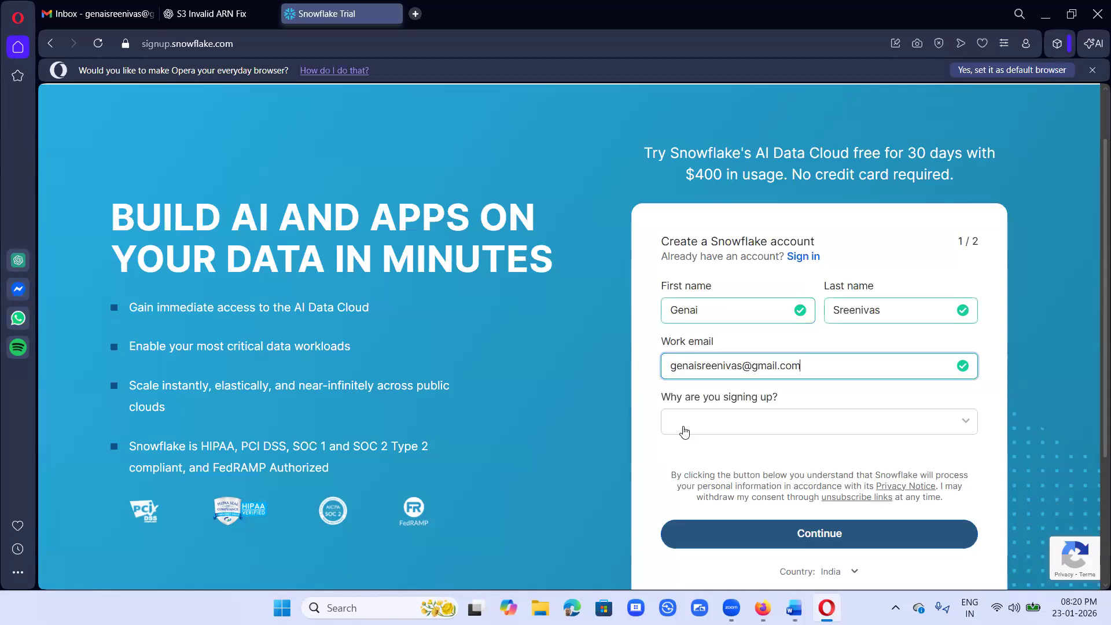
Step: Choose Personal learning and development as the signup reason and continue to step two
{"action": "left_click", "coordinate": [719, 434]}
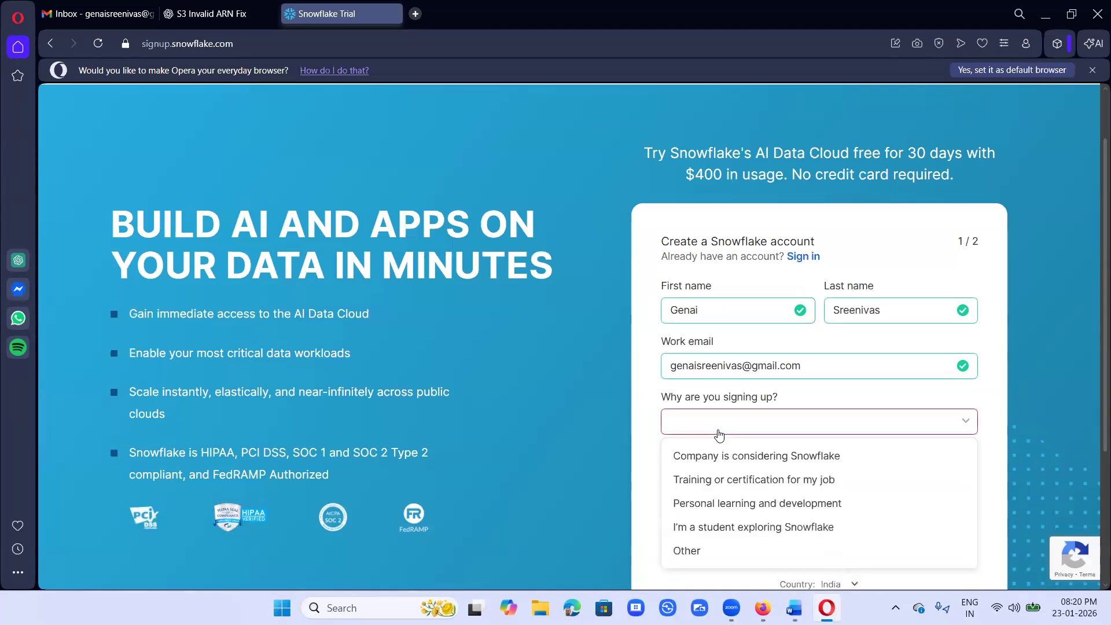
{"action": "left_click", "coordinate": [725, 504]}
{"action": "left_click", "coordinate": [851, 537]}
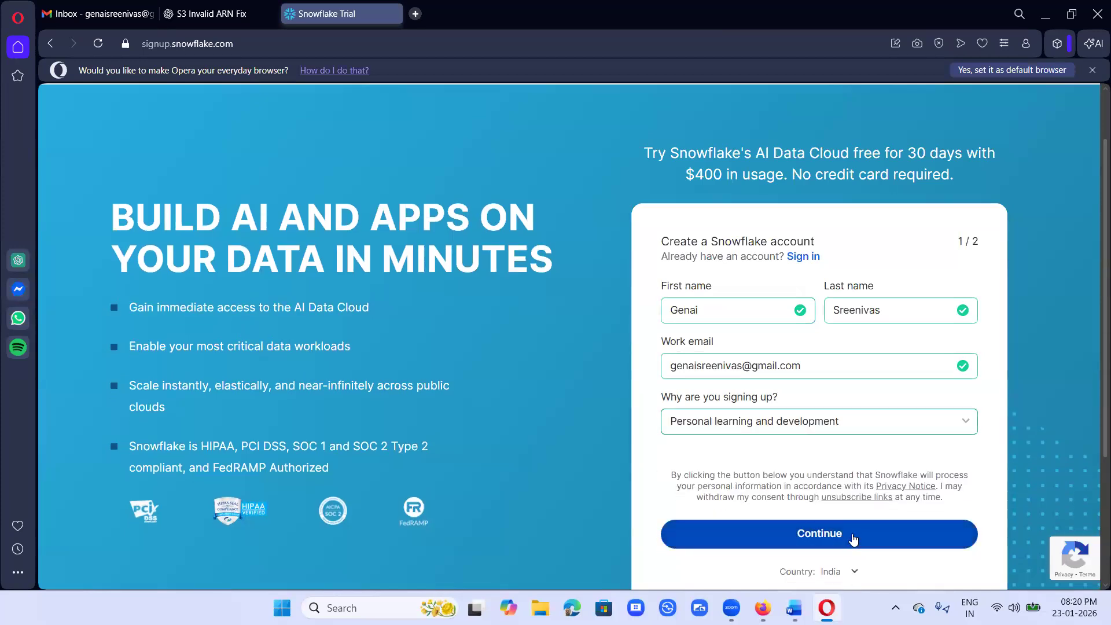
Step: Enter the company name and the job title Data Engineer
{"action": "left_click", "coordinate": [753, 299]}
{"action": "type", "text": "genai"}
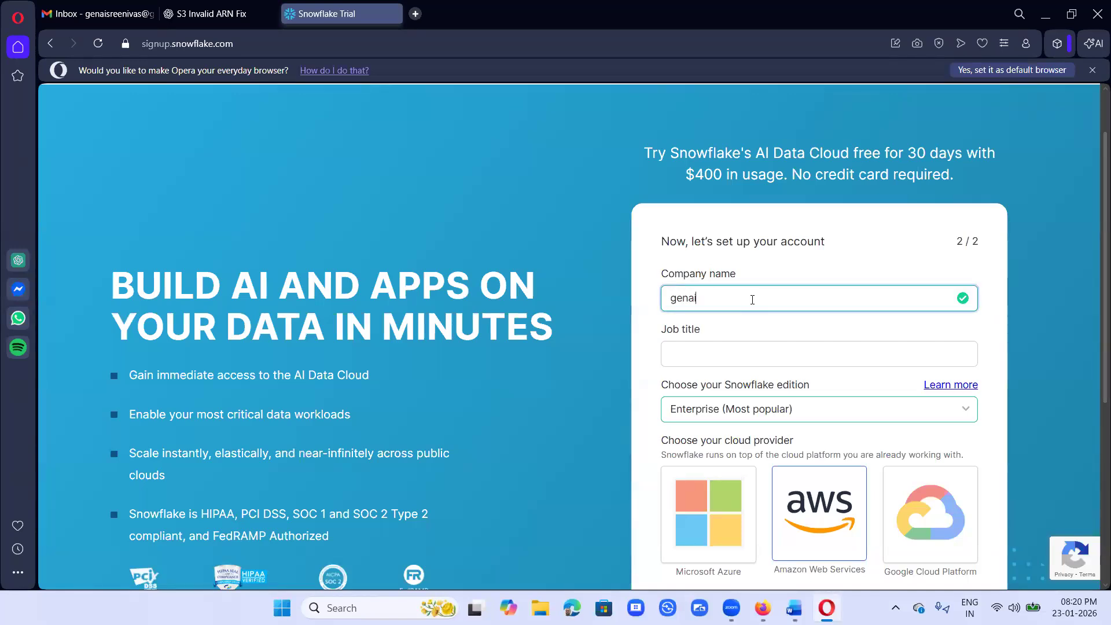
{"action": "left_click", "coordinate": [704, 356]}
{"action": "type", "text": "Data "}
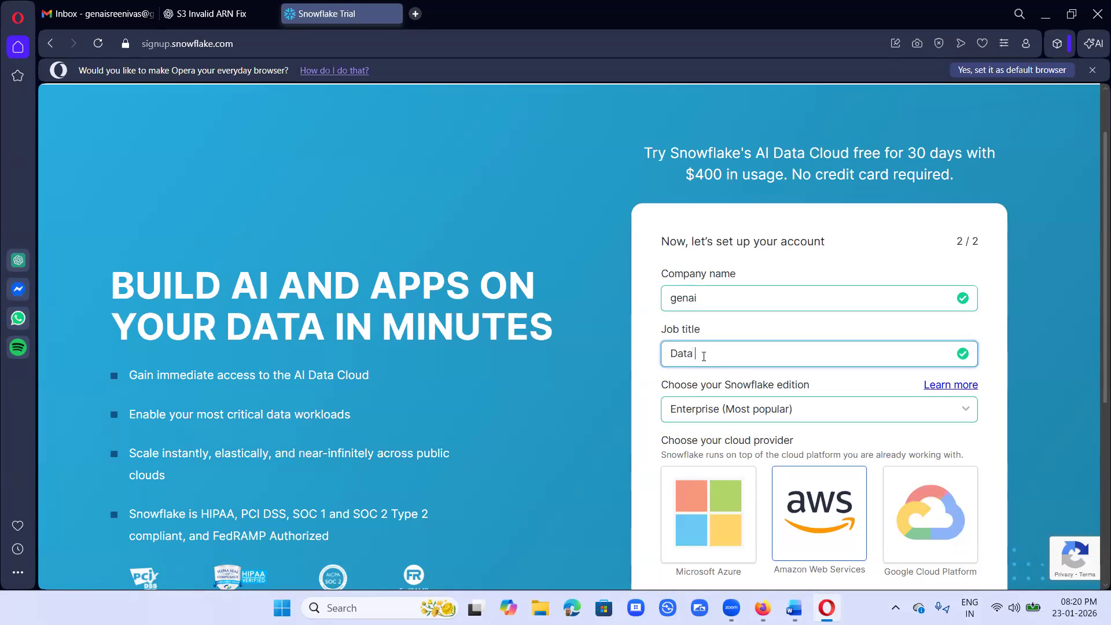
{"action": "type", "text": "Engineer"}
Step: Choose the Business Critical edition, accept the terms, and submit with Get started
{"action": "left_click", "coordinate": [705, 415]}
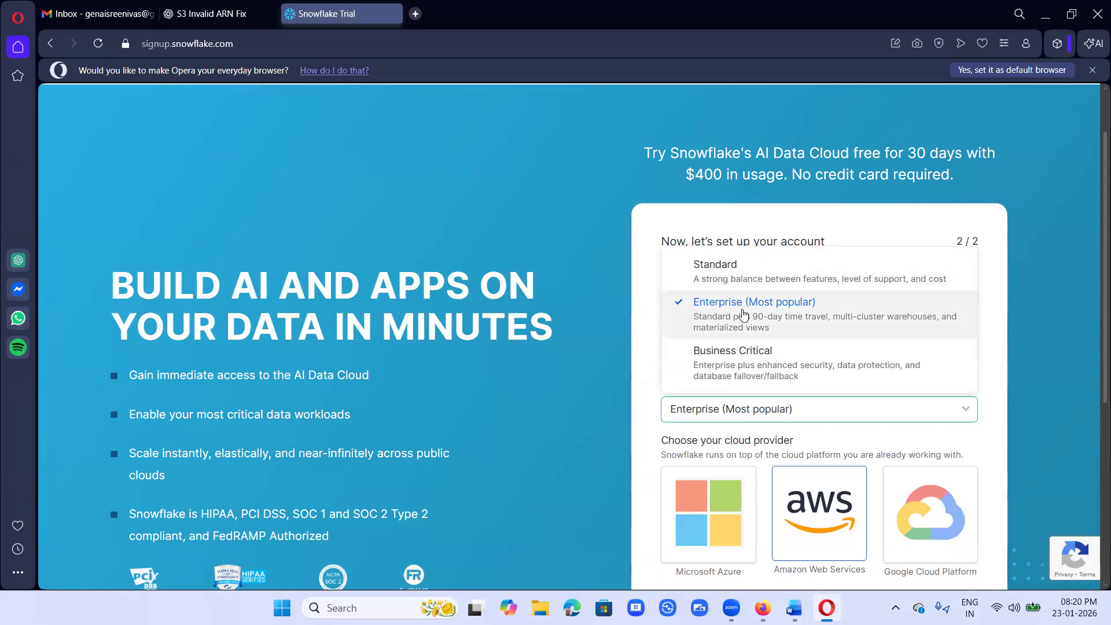
{"action": "left_click", "coordinate": [771, 368]}
{"action": "scroll", "coordinate": [746, 450], "scroll_direction": "down", "scroll_amount": 3}
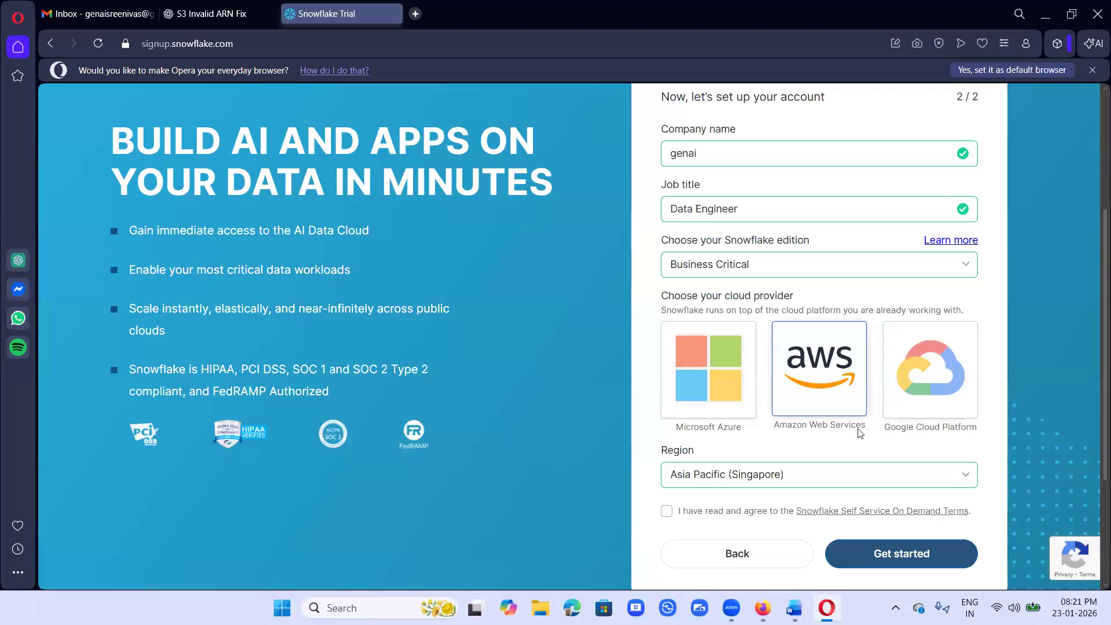
{"action": "left_click", "coordinate": [667, 513]}
{"action": "left_click", "coordinate": [916, 557]}
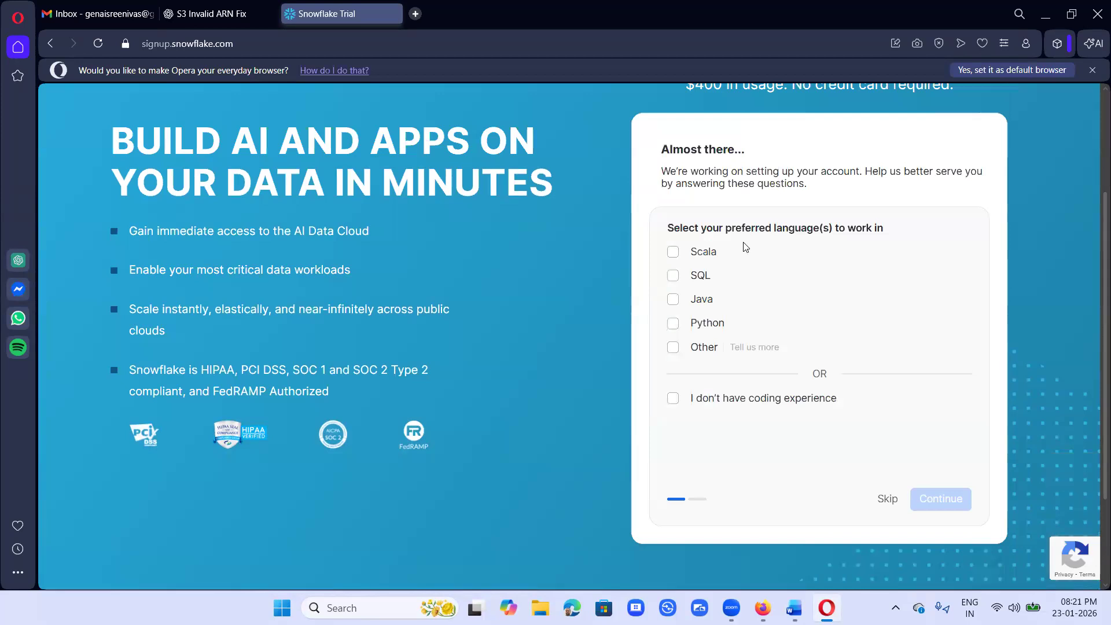
Step: Select SQL and Python as preferred languages and continue
{"action": "left_click", "coordinate": [672, 280]}
{"action": "left_click", "coordinate": [673, 323]}
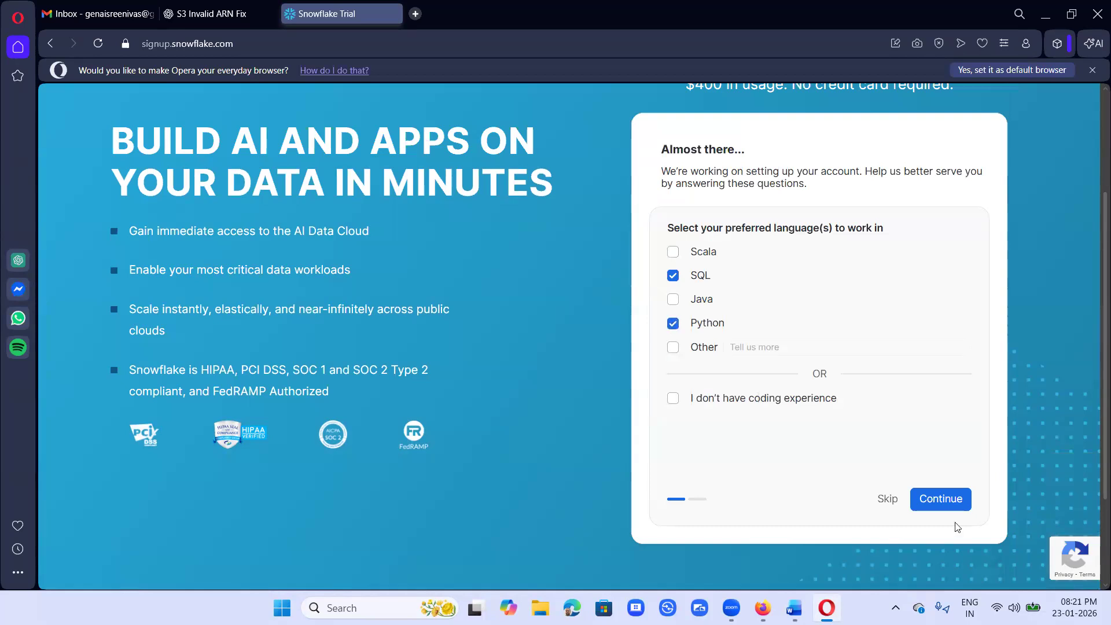
{"action": "left_click", "coordinate": [948, 499]}
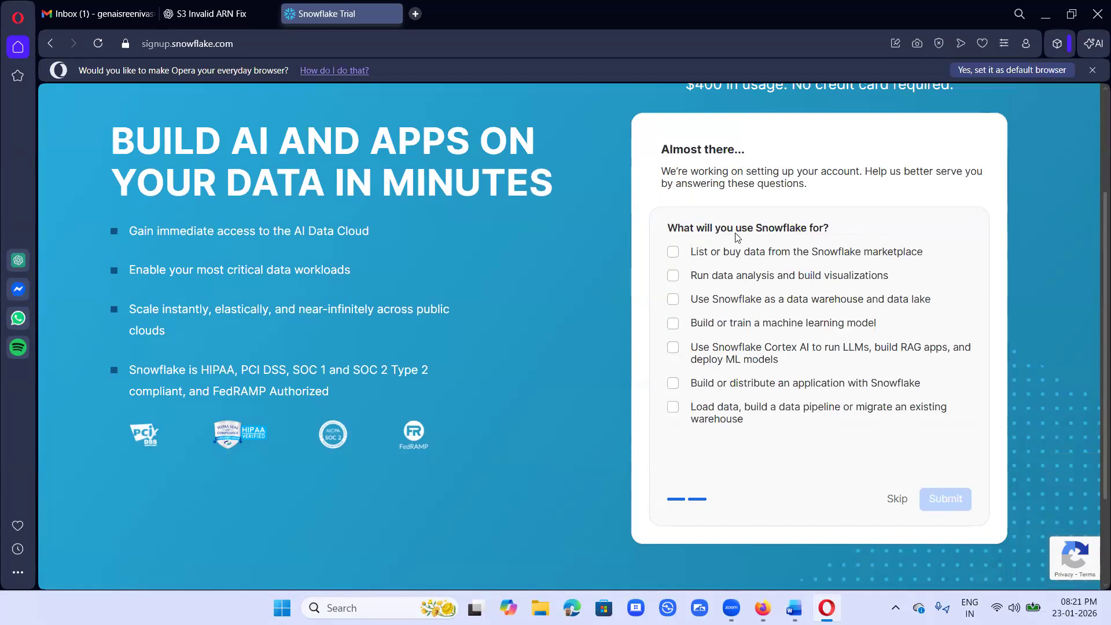
Step: Tick all seven intended-use options, from marketplace data to data pipelines, and submit the questionnaire
{"action": "left_click", "coordinate": [673, 251]}
{"action": "left_click", "coordinate": [672, 276]}
{"action": "left_click", "coordinate": [673, 300]}
{"action": "left_click", "coordinate": [672, 323]}
{"action": "left_click", "coordinate": [673, 347]}
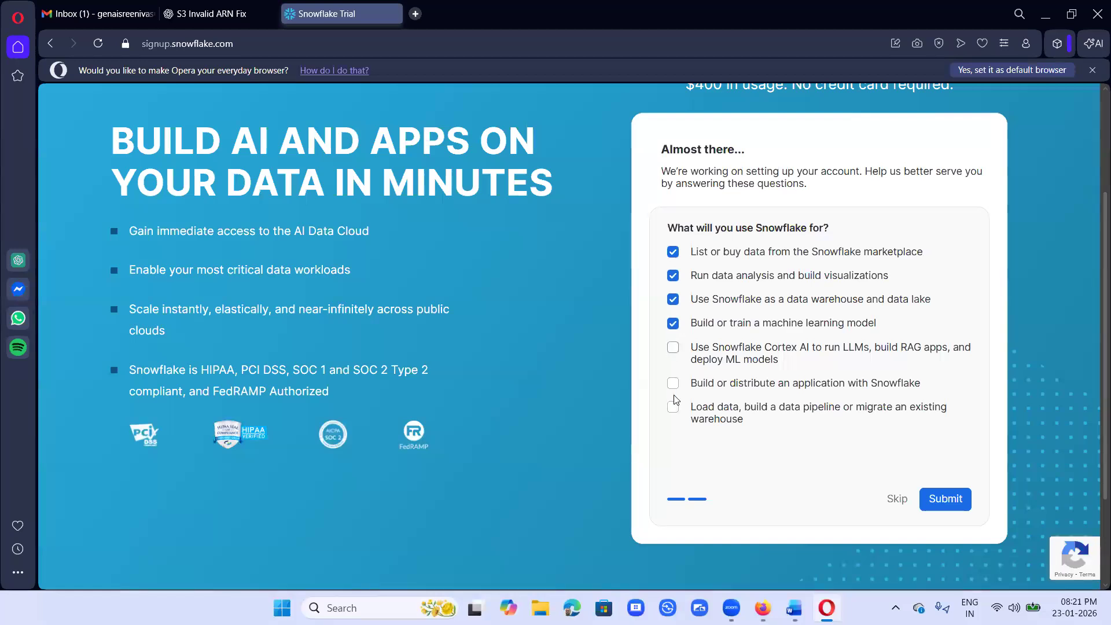
{"action": "left_click", "coordinate": [672, 383]}
{"action": "left_click", "coordinate": [673, 407]}
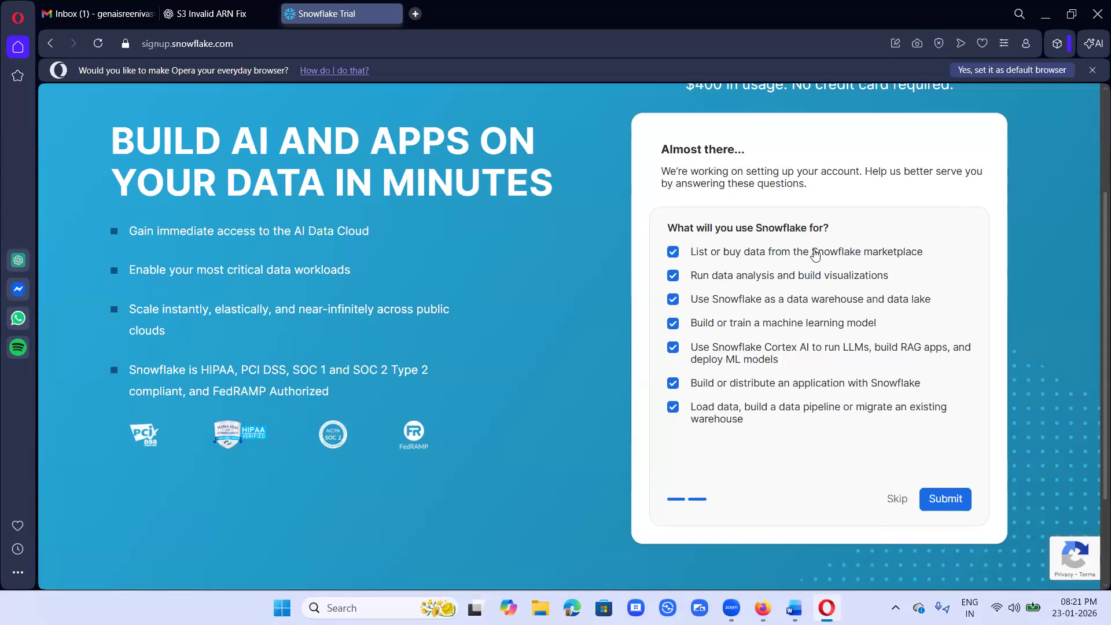
{"action": "left_click", "coordinate": [945, 500]}
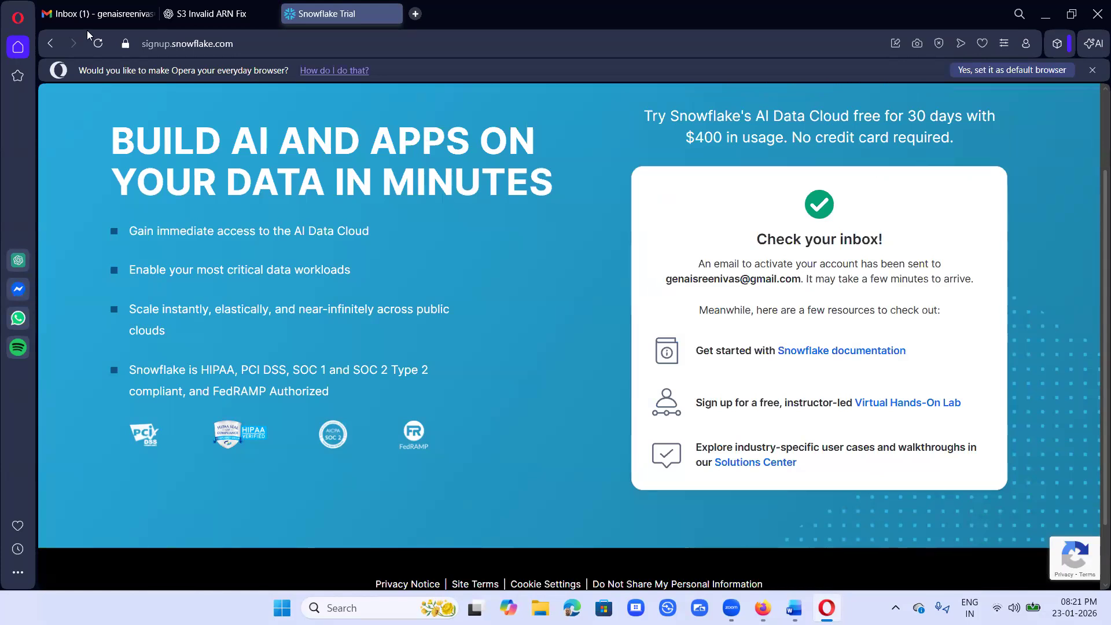
Step: In Gmail, open the Activate your Snowflake account email and use its CLICK TO ACTIVATE link
{"action": "left_click", "coordinate": [101, 12]}
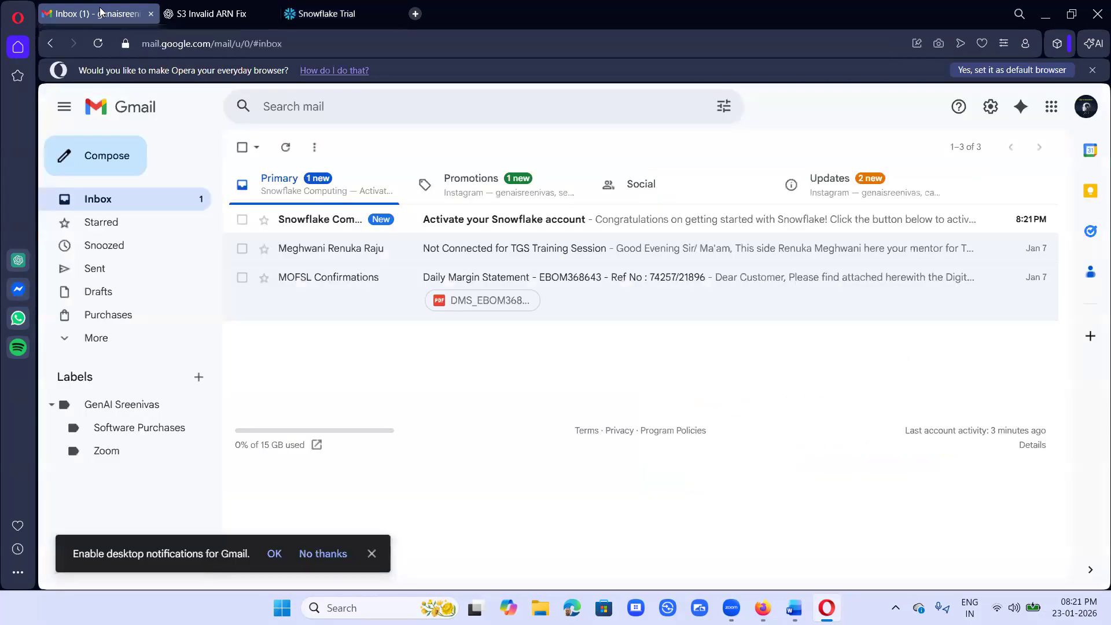
{"action": "left_click", "coordinate": [503, 221]}
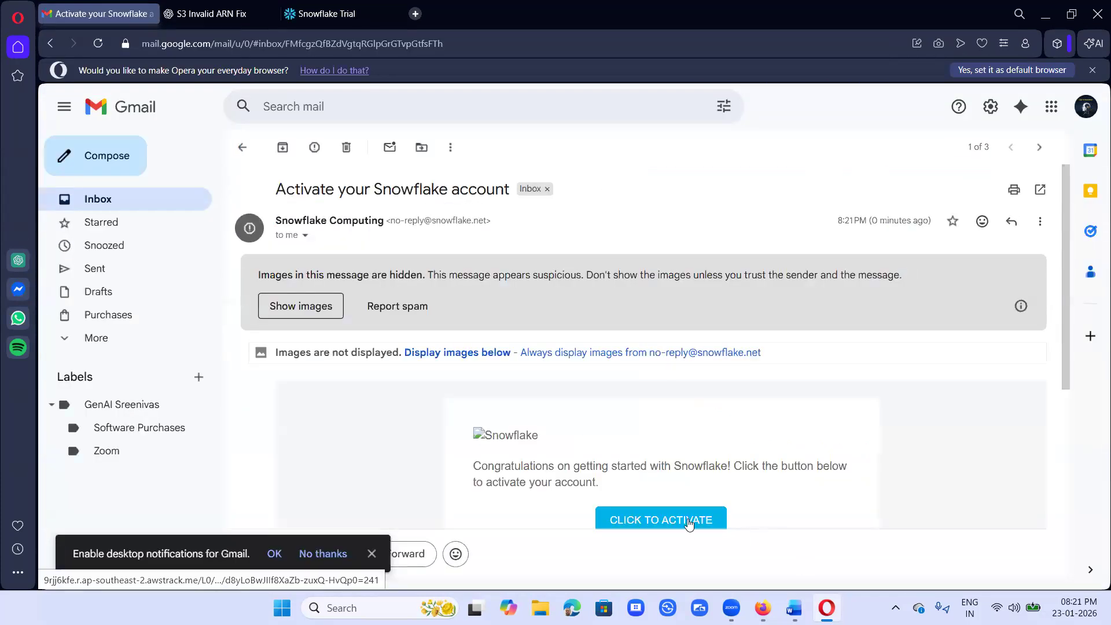
{"action": "left_click", "coordinate": [691, 524]}
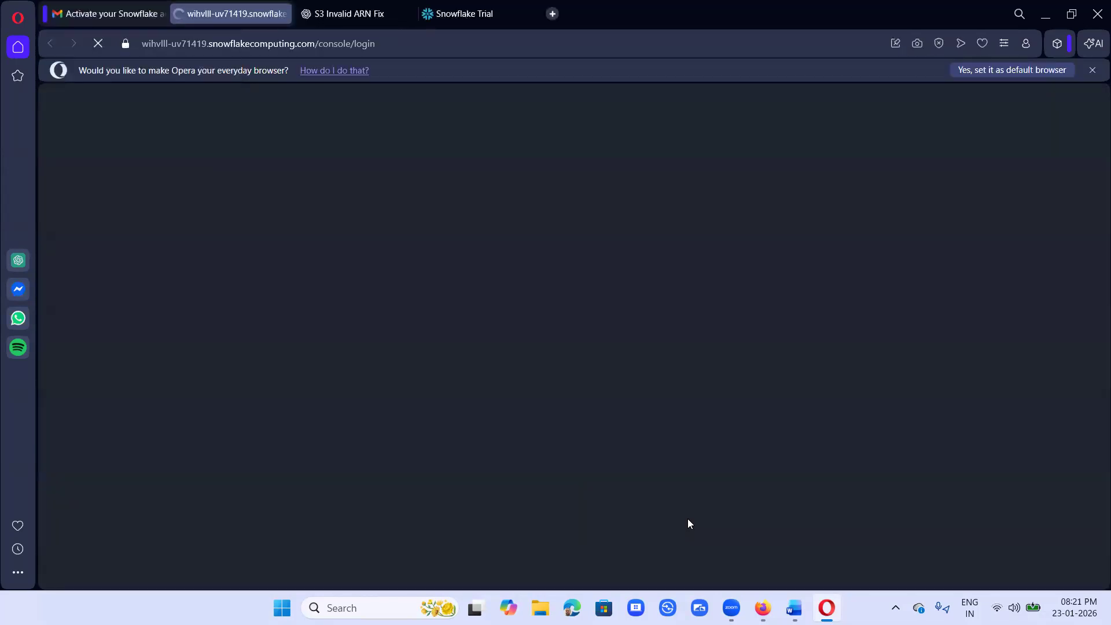
Step: Enter the account username, set the password, confirm it, and submit with Get started
{"action": "left_click", "coordinate": [415, 316]}
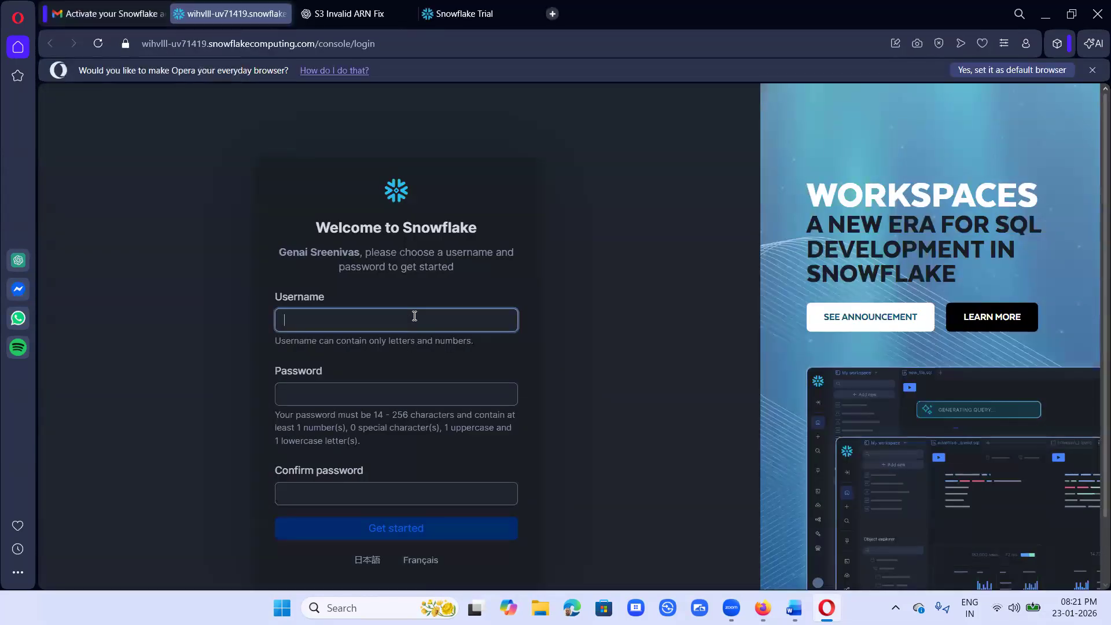
{"action": "left_click", "coordinate": [396, 397]}
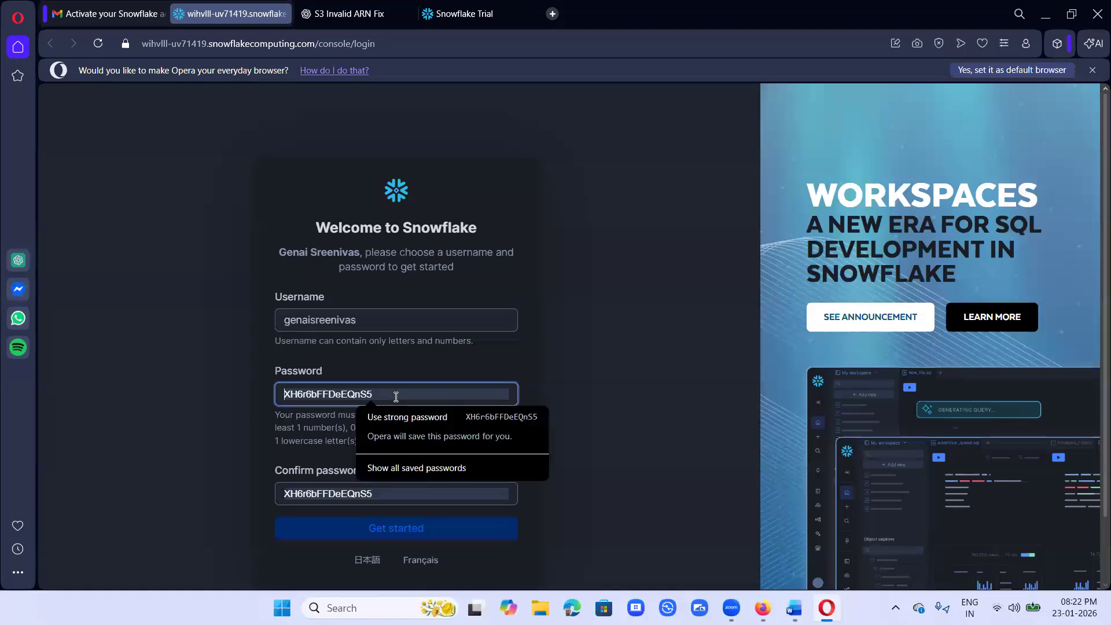
{"action": "type", "text": "•••••"}
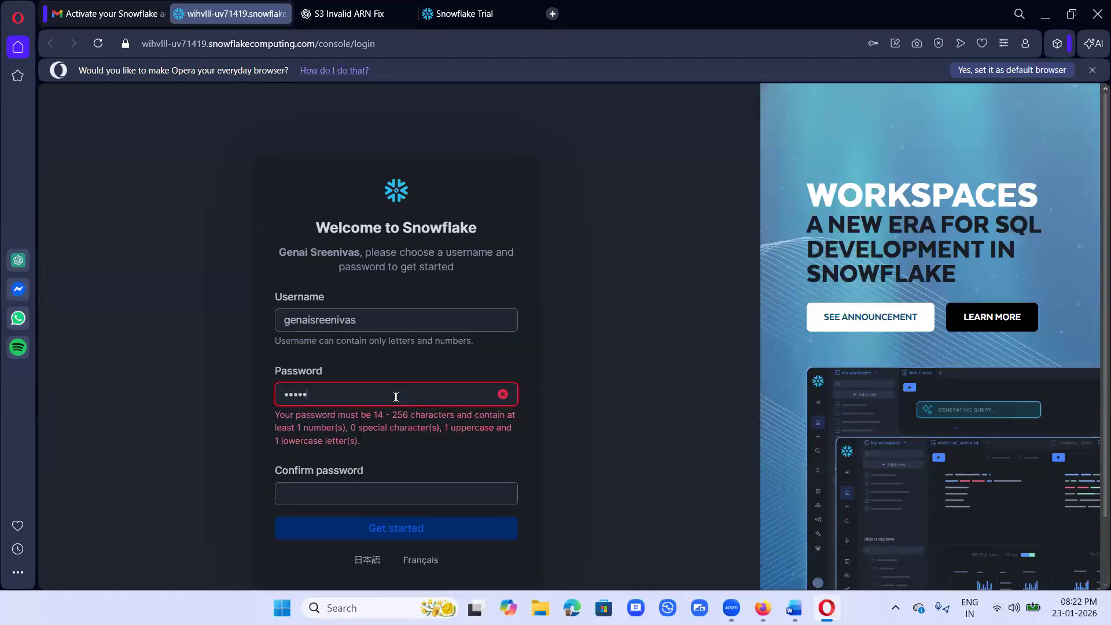
{"action": "type", "text": "••••••••••"}
{"action": "left_click", "coordinate": [368, 491]}
{"action": "type", "text": "•••••••••••••"}
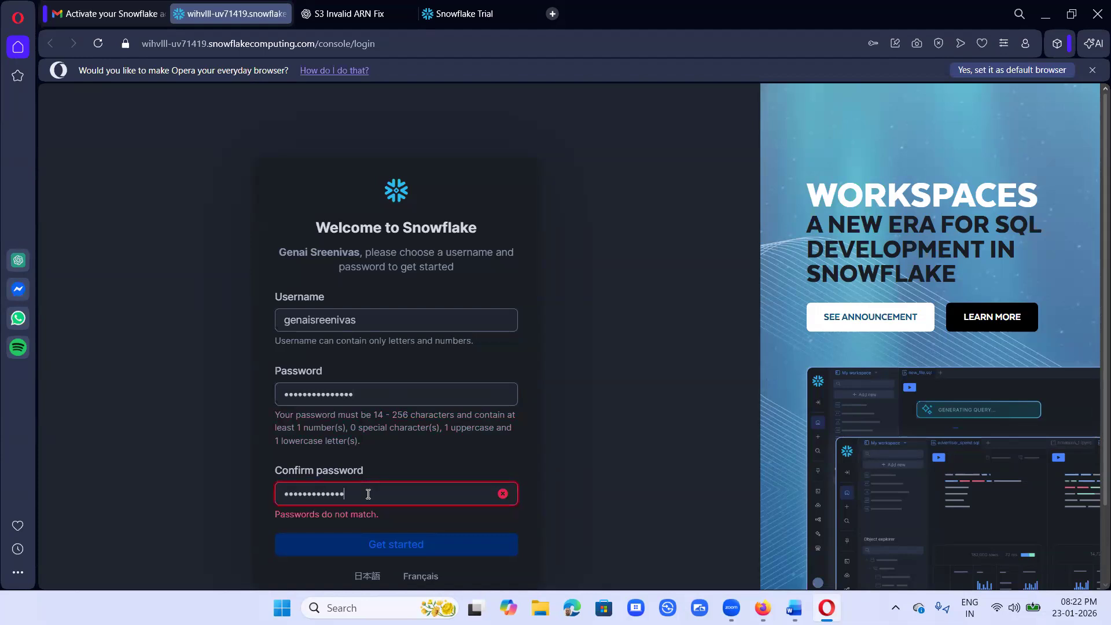
{"action": "type", "text": "••"}
{"action": "left_click", "coordinate": [409, 533]}
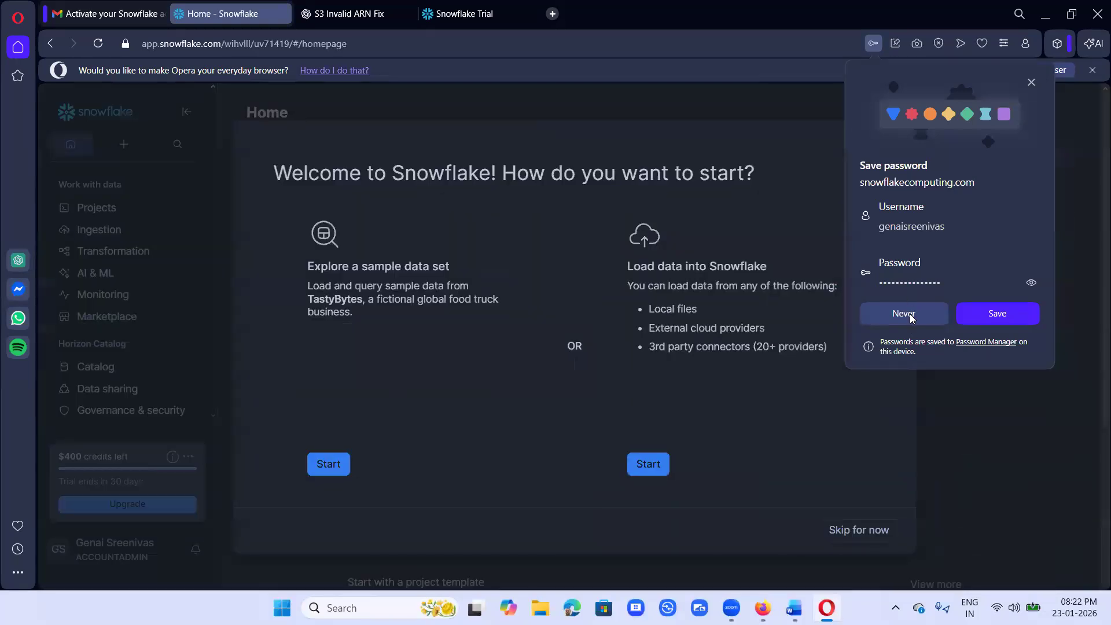
Step: Decline saving the password, skip the start-up choices, and close the S3 Invalid ARN Fix and Snowflake Trial tabs
{"action": "left_click", "coordinate": [906, 314]}
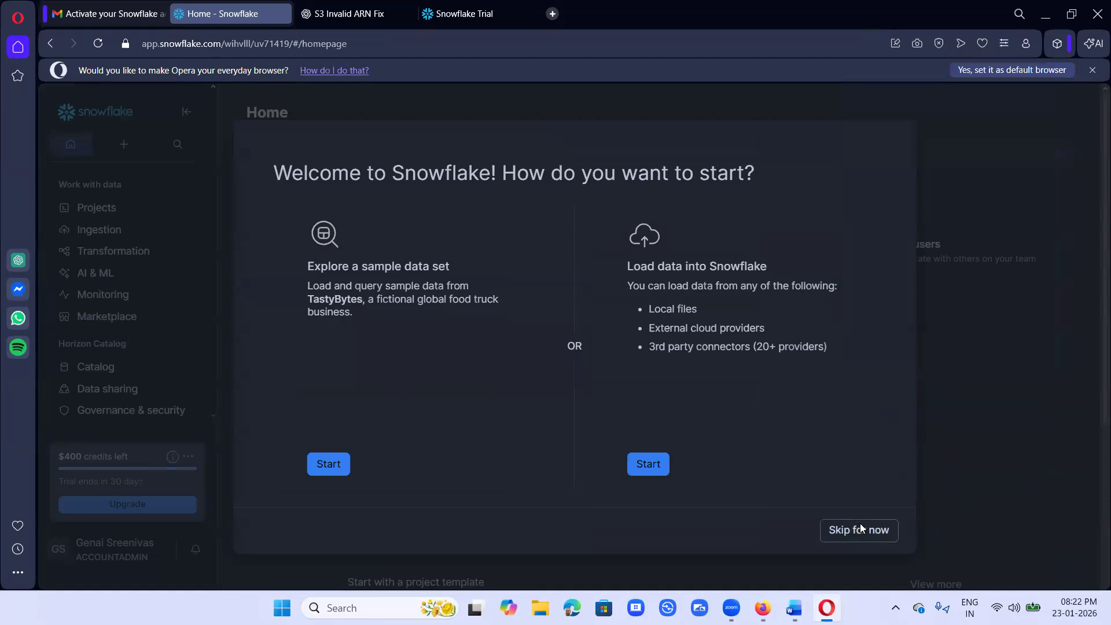
{"action": "left_click", "coordinate": [860, 524]}
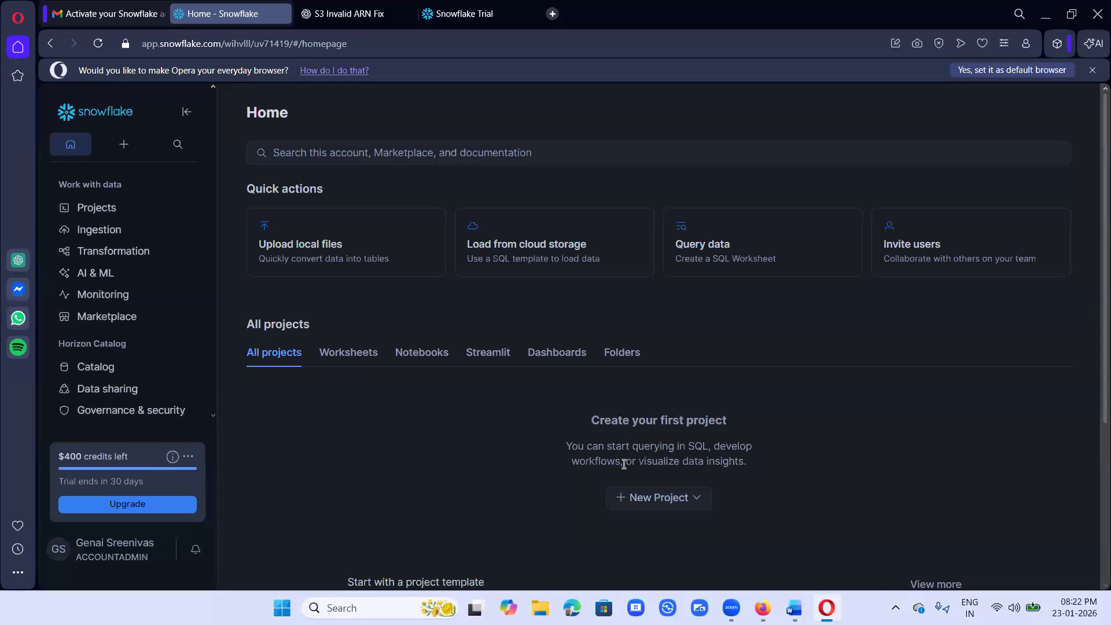
{"action": "left_click", "coordinate": [408, 14]}
{"action": "left_click", "coordinate": [408, 14]}
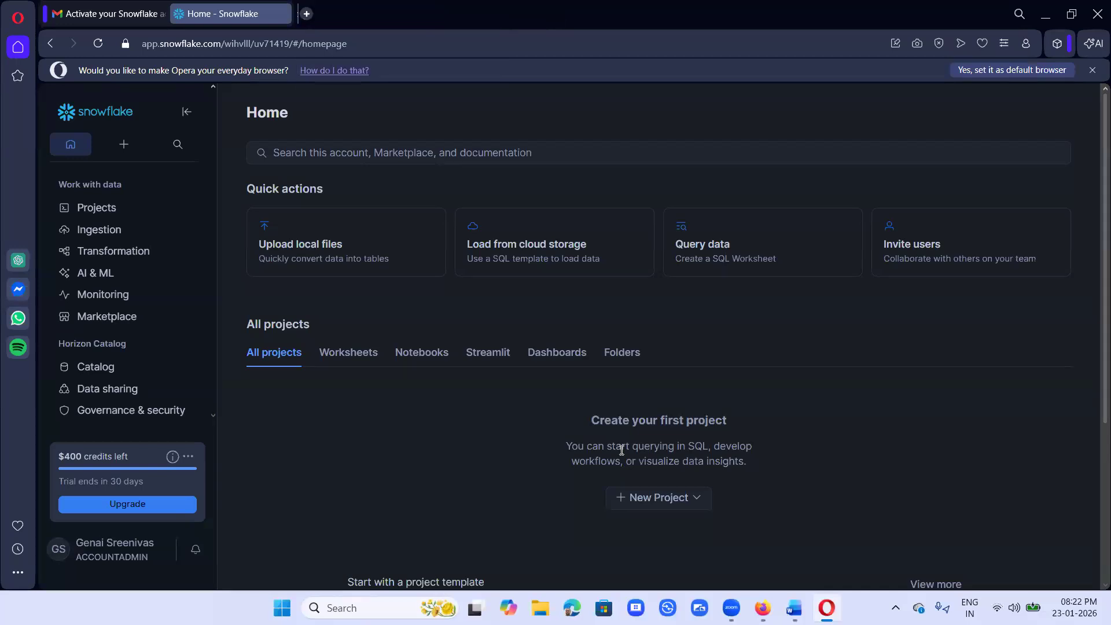
Step: Open Opera's Sidebar setup panel, scroll through it, and close it
{"action": "left_click", "coordinate": [17, 574]}
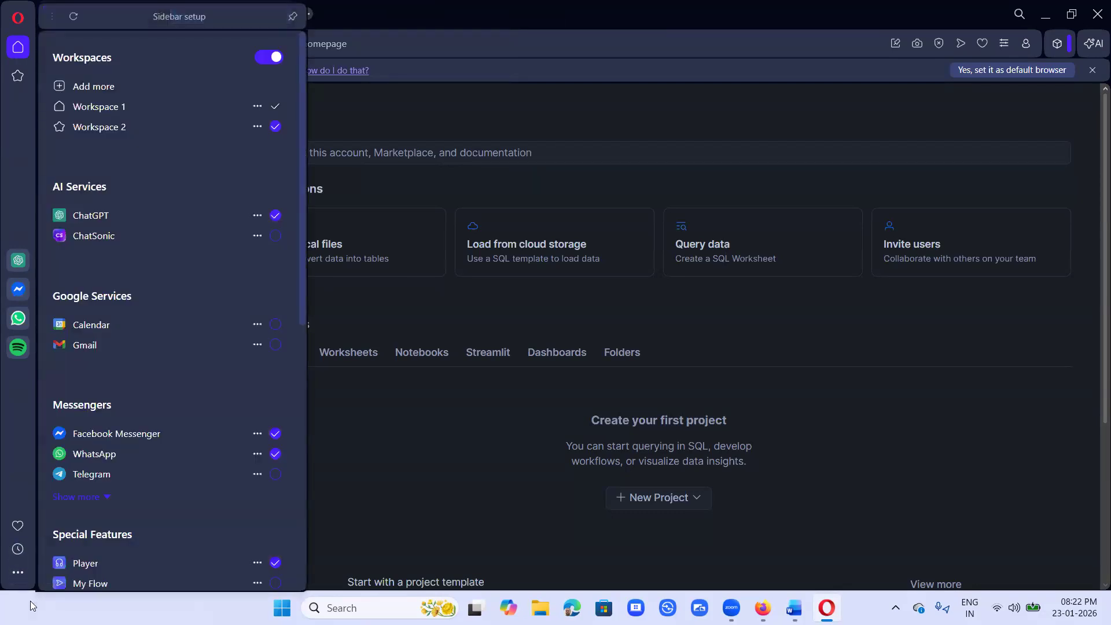
{"action": "scroll", "coordinate": [194, 517], "scroll_direction": "down", "scroll_amount": 8}
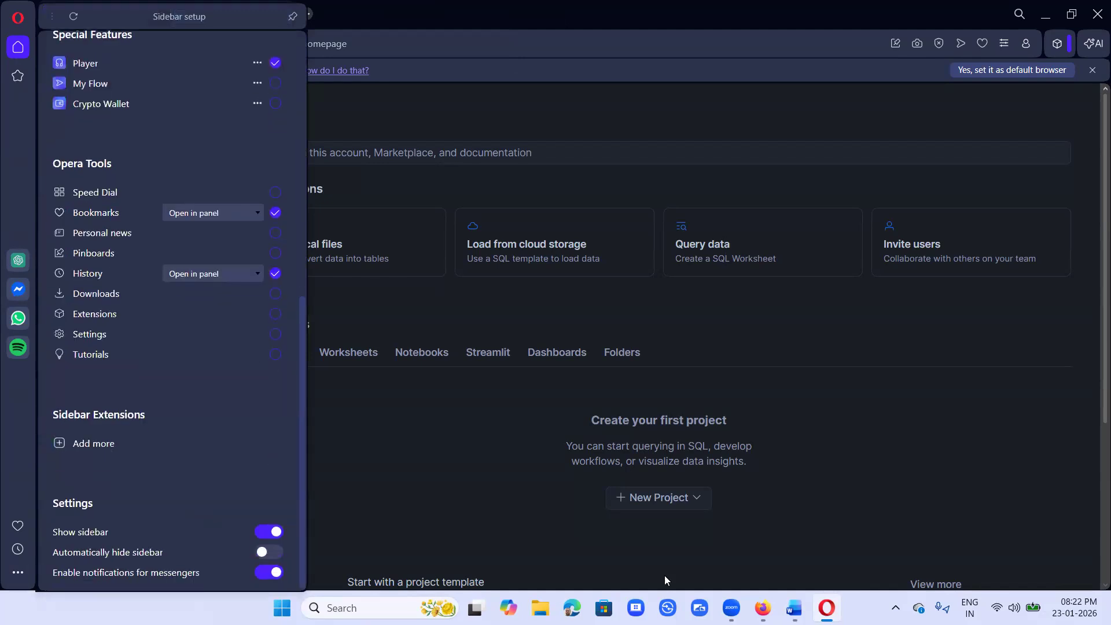
{"action": "left_click", "coordinate": [394, 192]}
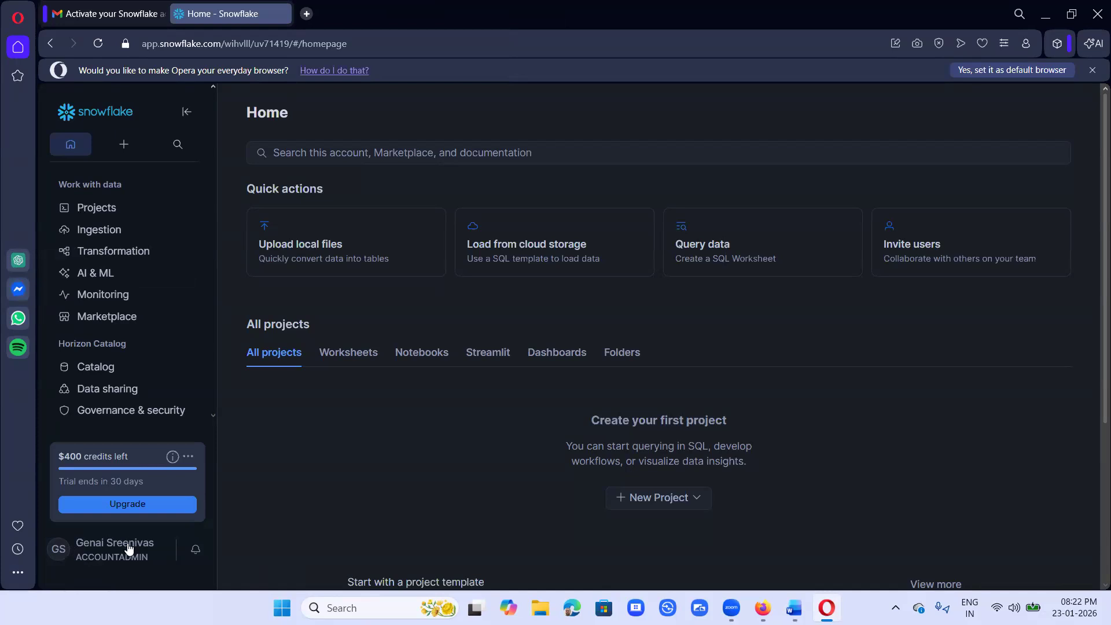
Step: Choose Sign Out from the user avatar menu at the bottom-left
{"action": "left_click", "coordinate": [62, 556]}
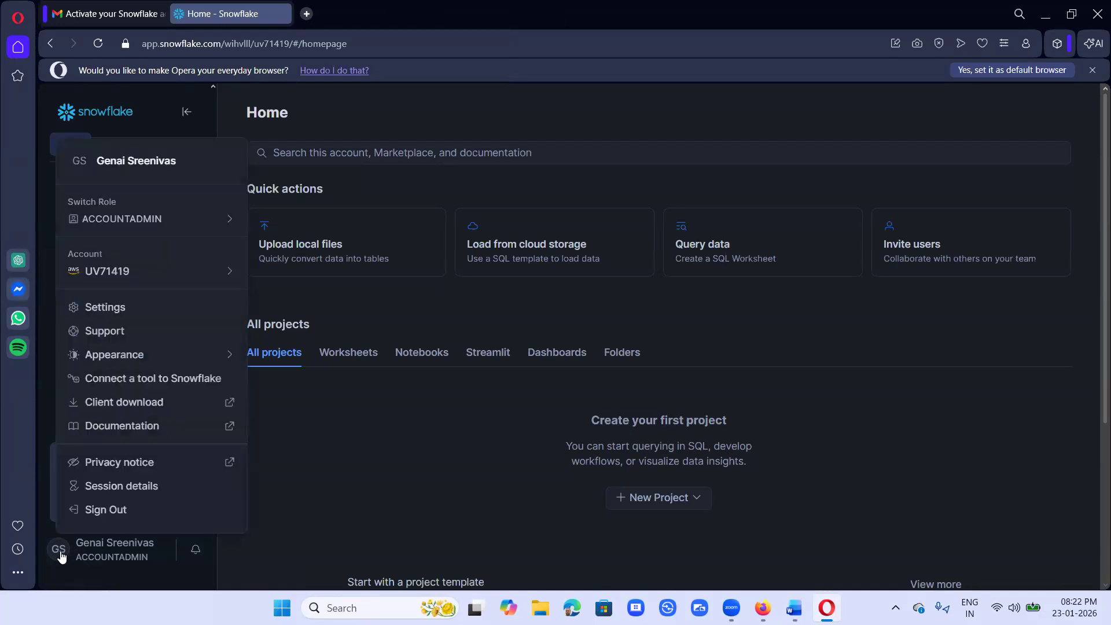
{"action": "left_click", "coordinate": [97, 512]}
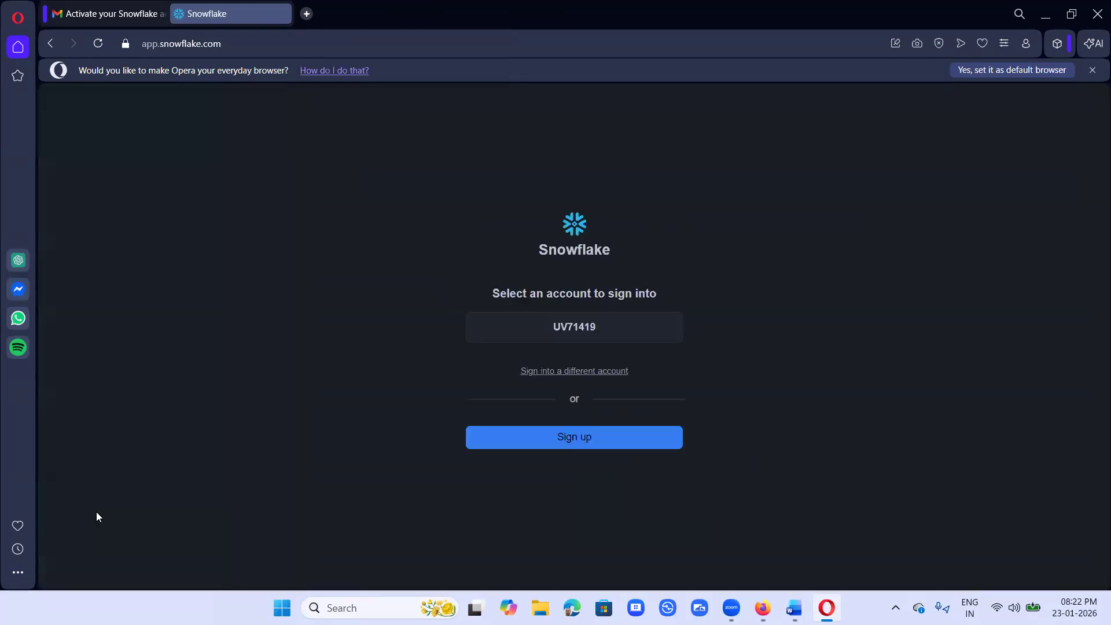
Step: Open the Welcome To Snowflake! email from the inbox, select its Dedicated Login URL, and start a new tab
{"action": "left_click", "coordinate": [284, 13]}
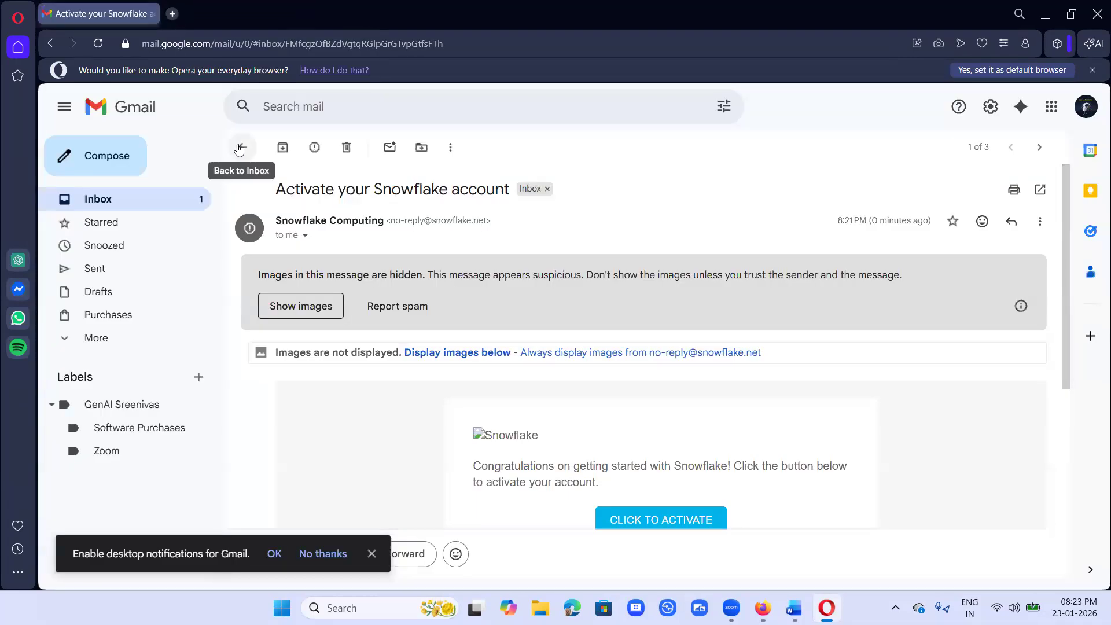
{"action": "left_click", "coordinate": [239, 147]}
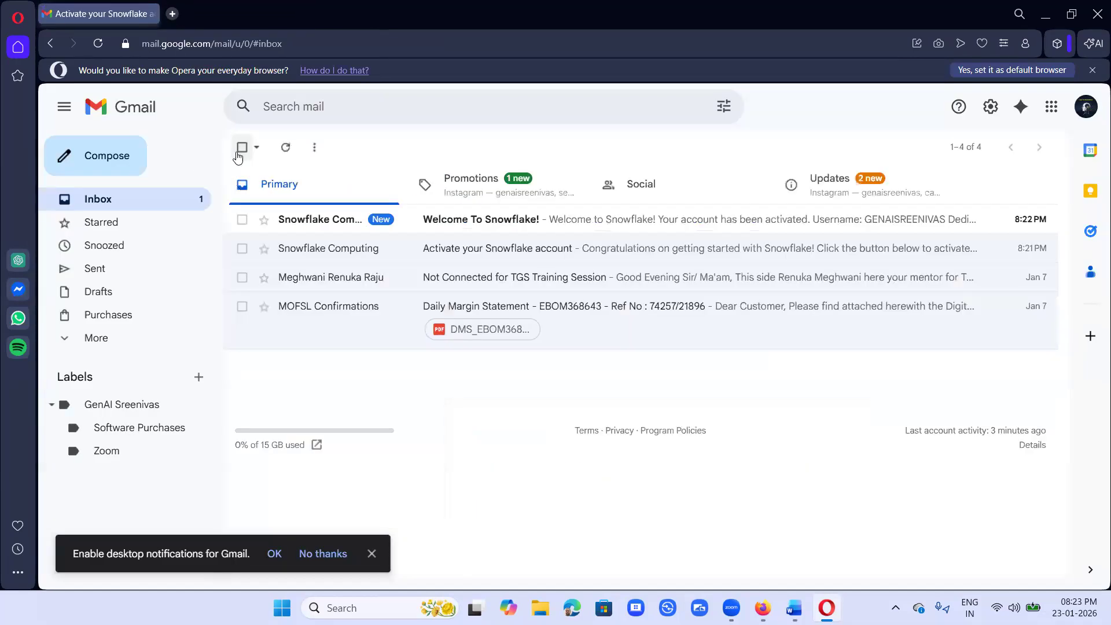
{"action": "left_click", "coordinate": [504, 225]}
{"action": "scroll", "coordinate": [839, 347], "scroll_direction": "down", "scroll_amount": 4}
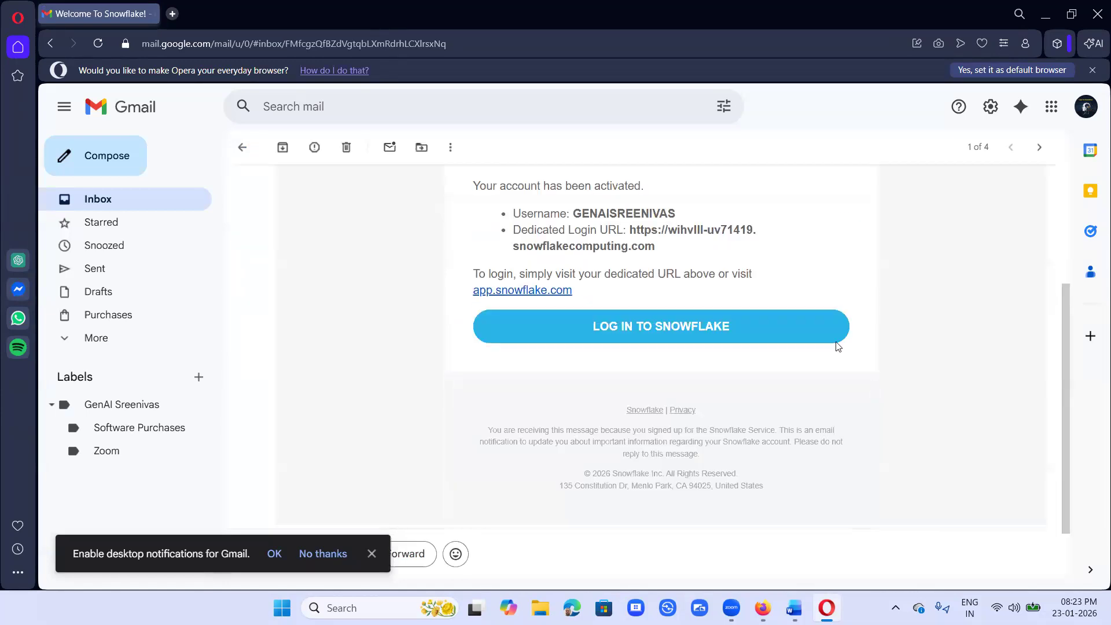
{"action": "scroll", "coordinate": [810, 342], "scroll_direction": "up", "scroll_amount": 1}
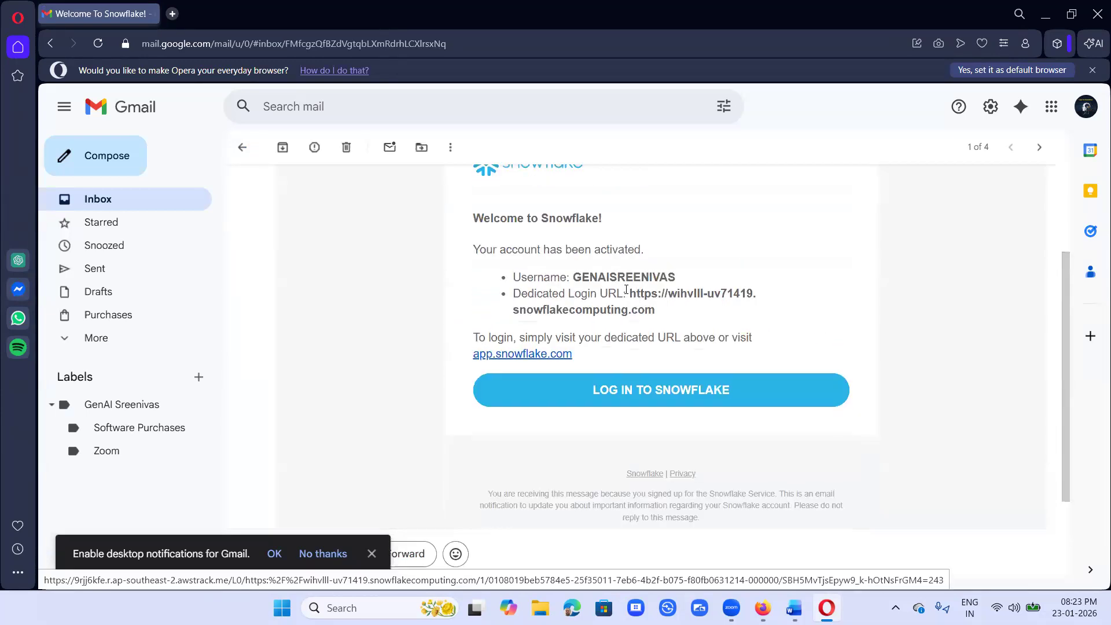
{"action": "left_click_drag", "start_coordinate": [632, 294], "coordinate": [657, 311]}
{"action": "key", "text": "ctrl+c"}
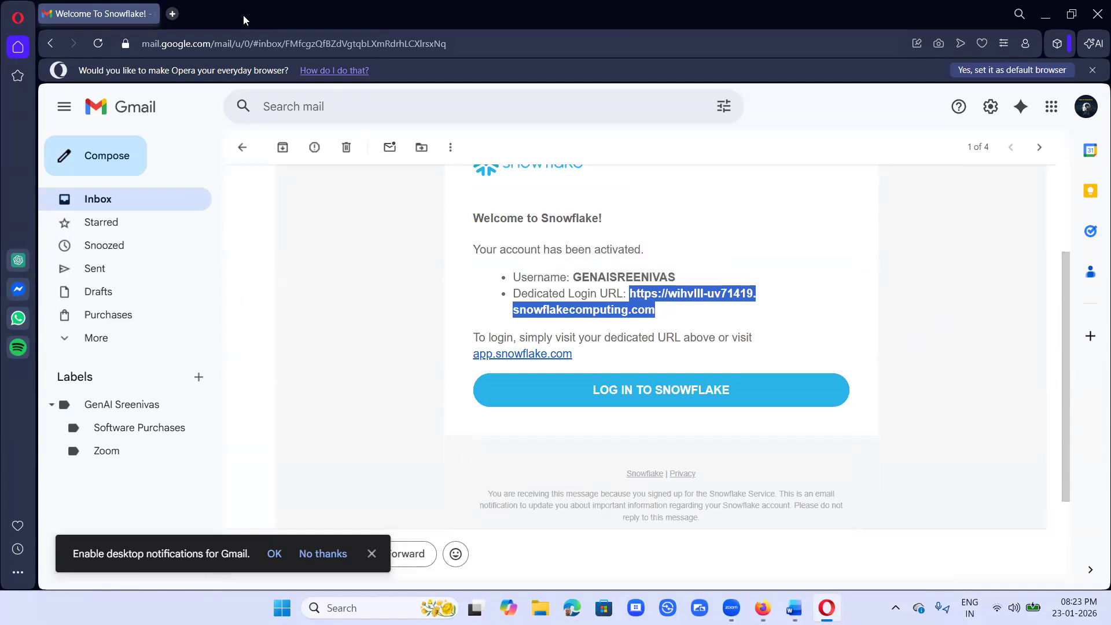
{"action": "left_click", "coordinate": [173, 14]}
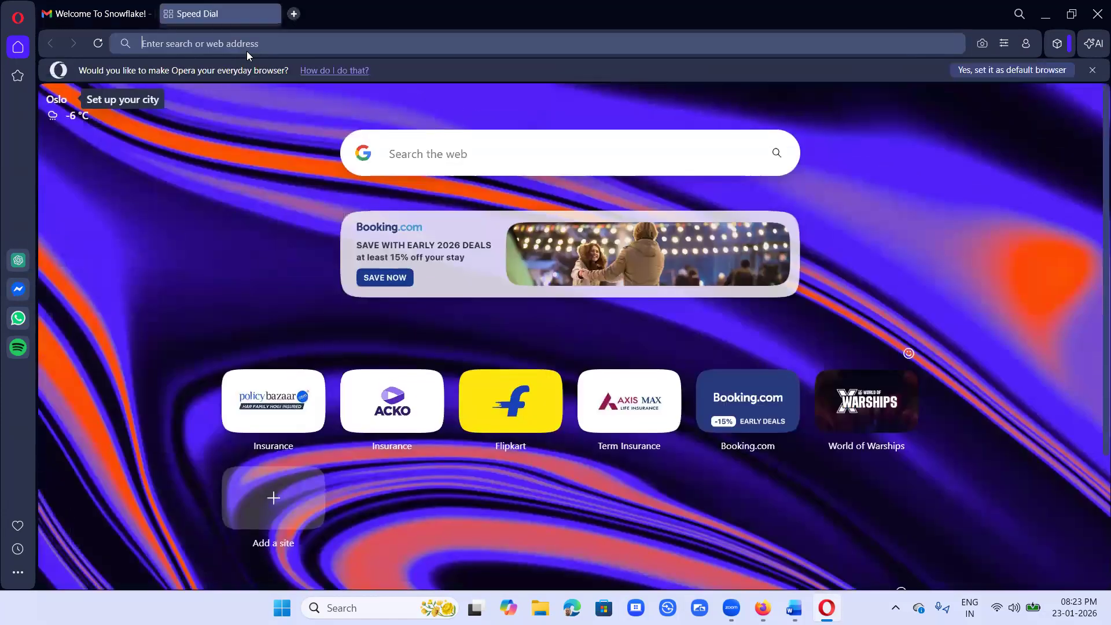
Step: Paste the dedicated login URL and sign in with the account username and password
{"action": "key", "text": "ctrl+v"}
{"action": "key", "text": "Return"}
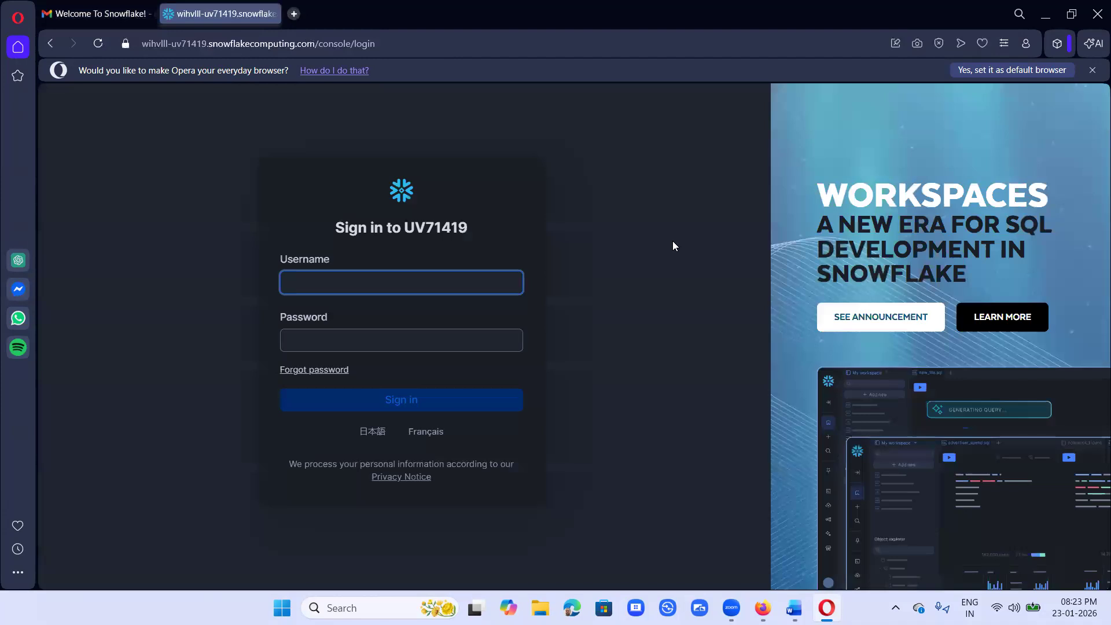
{"action": "left_click", "coordinate": [445, 339]}
{"action": "type", "text": "•••••"}
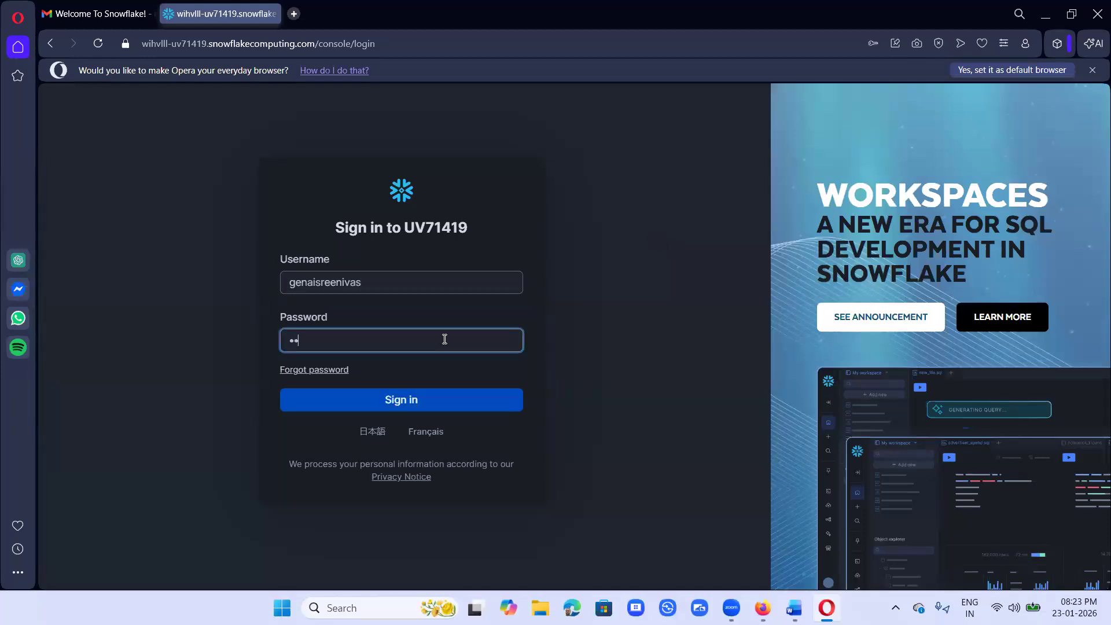
{"action": "type", "text": "••••••••••"}
{"action": "left_click", "coordinate": [423, 405]}
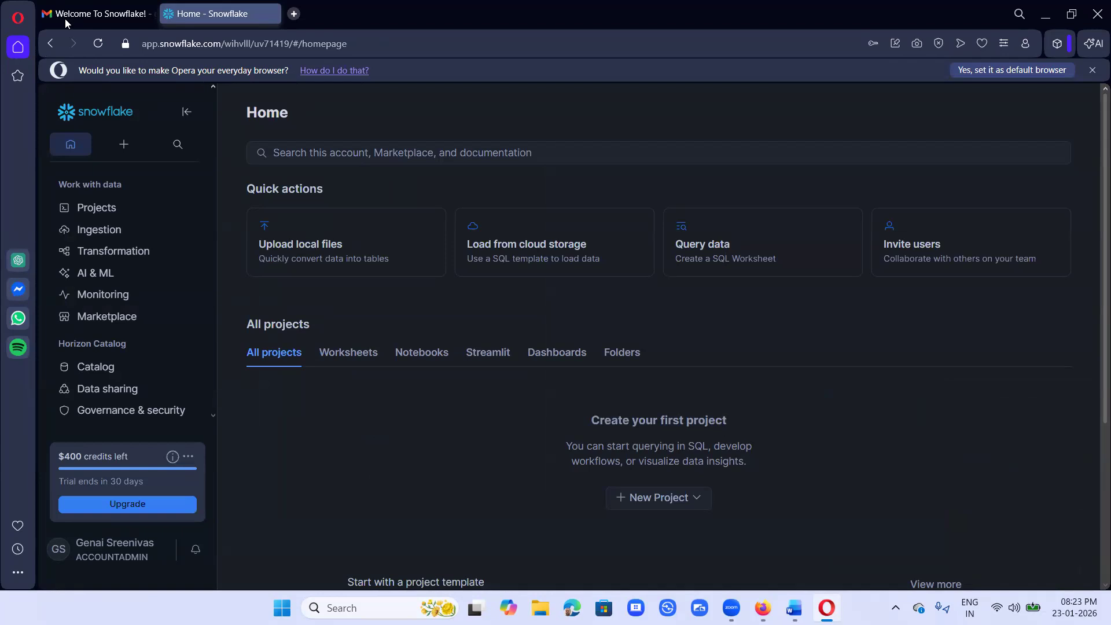
Step: Check the Gmail and Snowflake tabs, then bring the Word course notes to the front
{"action": "left_click", "coordinate": [85, 14]}
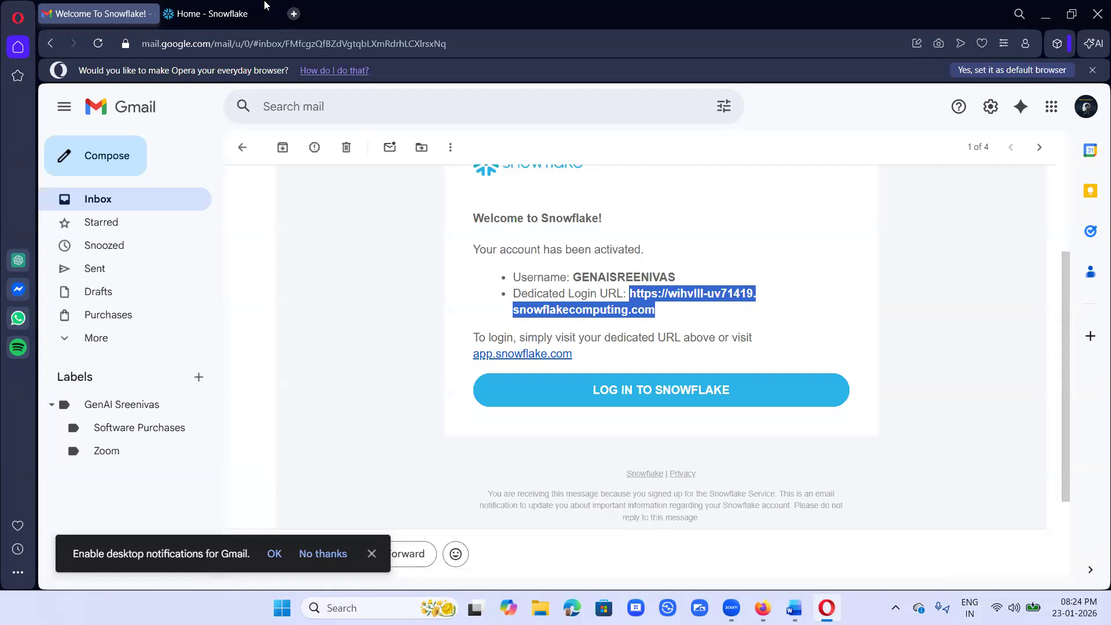
{"action": "left_click", "coordinate": [208, 14]}
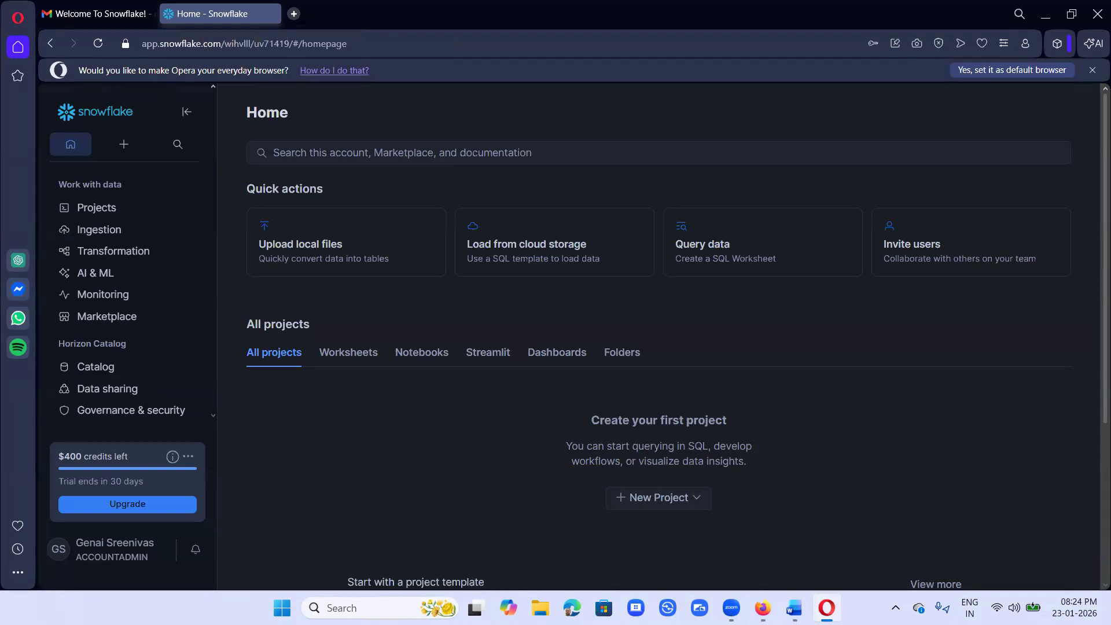
{"action": "left_click", "coordinate": [794, 608]}
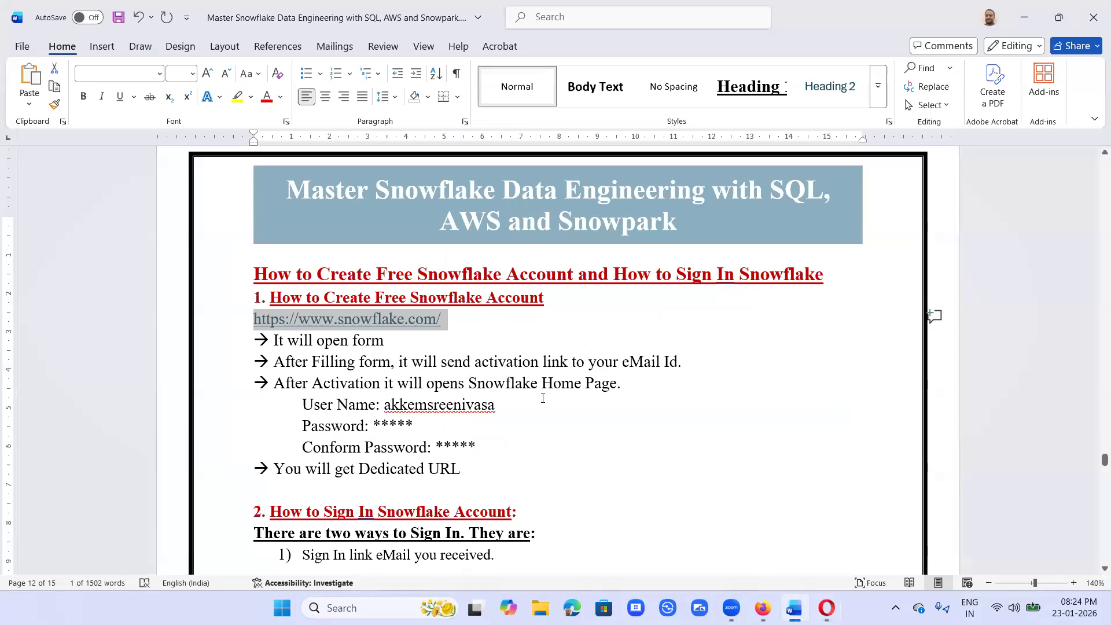
Step: Save the notes and handwrite '30days free trial' in red in section 2's right margin
{"action": "scroll", "coordinate": [543, 398], "scroll_direction": "down", "scroll_amount": 5}
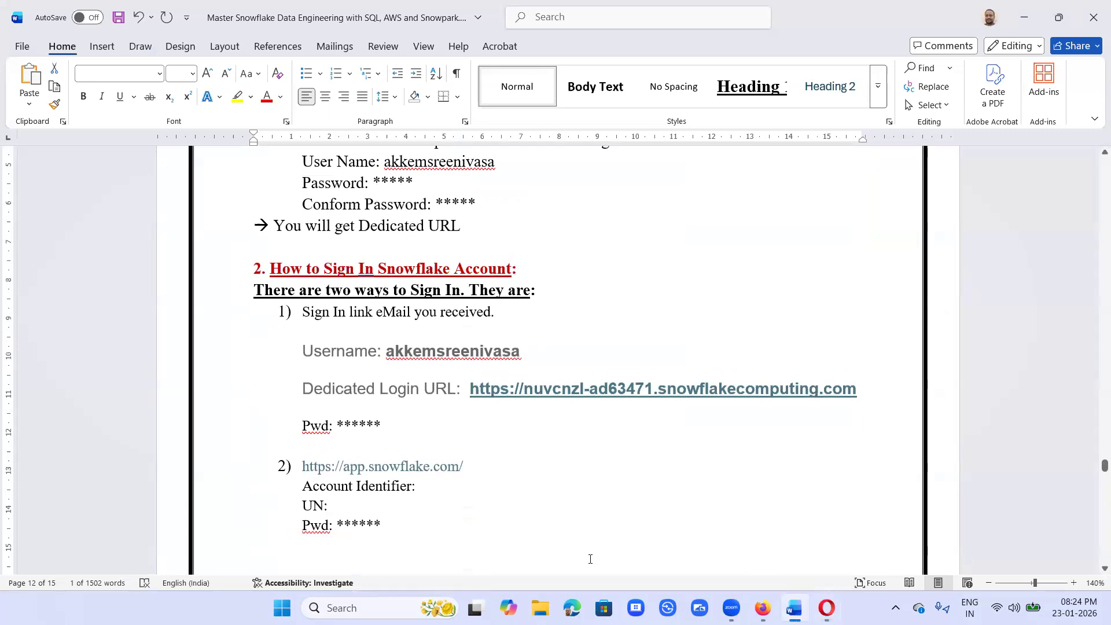
{"action": "key", "text": "ctrl+s"}
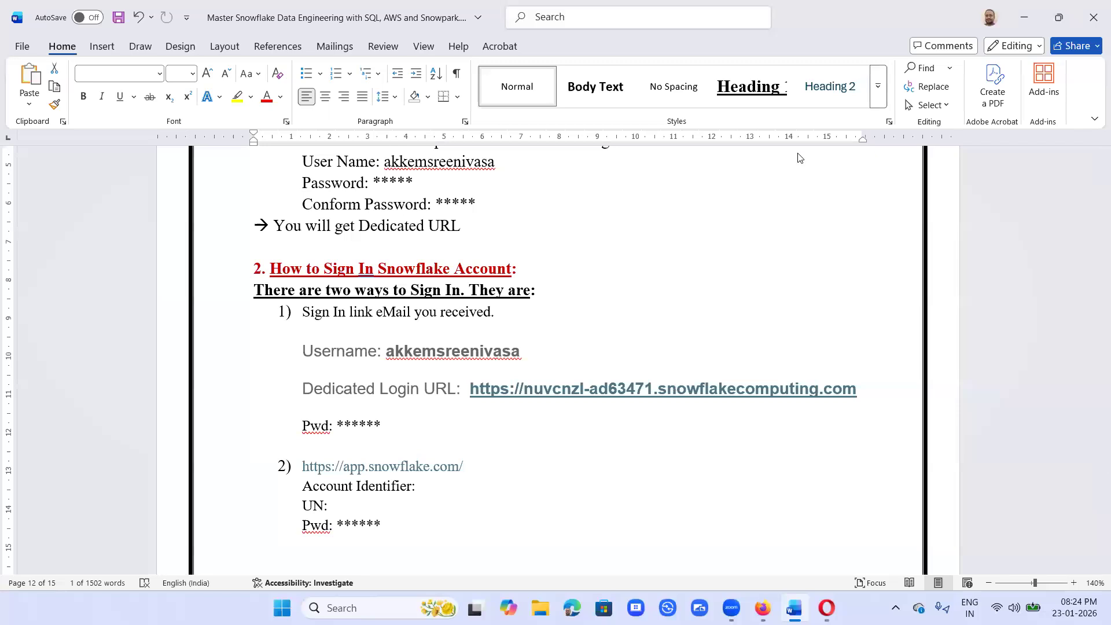
{"action": "mouse_move", "coordinate": [655, 189]}
{"action": "left_mouse_down"}
{"action": "mouse_move", "coordinate": [670, 197]}
{"action": "mouse_move", "coordinate": [655, 206]}
{"action": "mouse_move", "coordinate": [707, 177]}
{"action": "mouse_move", "coordinate": [723, 187]}
{"action": "mouse_move", "coordinate": [776, 179]}
{"action": "mouse_move", "coordinate": [773, 162]}
{"action": "mouse_move", "coordinate": [885, 128]}
{"action": "mouse_move", "coordinate": [901, 101]}
{"action": "mouse_move", "coordinate": [906, 116]}
{"action": "mouse_move", "coordinate": [917, 107]}
{"action": "mouse_move", "coordinate": [906, 98]}
{"action": "mouse_move", "coordinate": [934, 121]}
{"action": "left_mouse_up"}
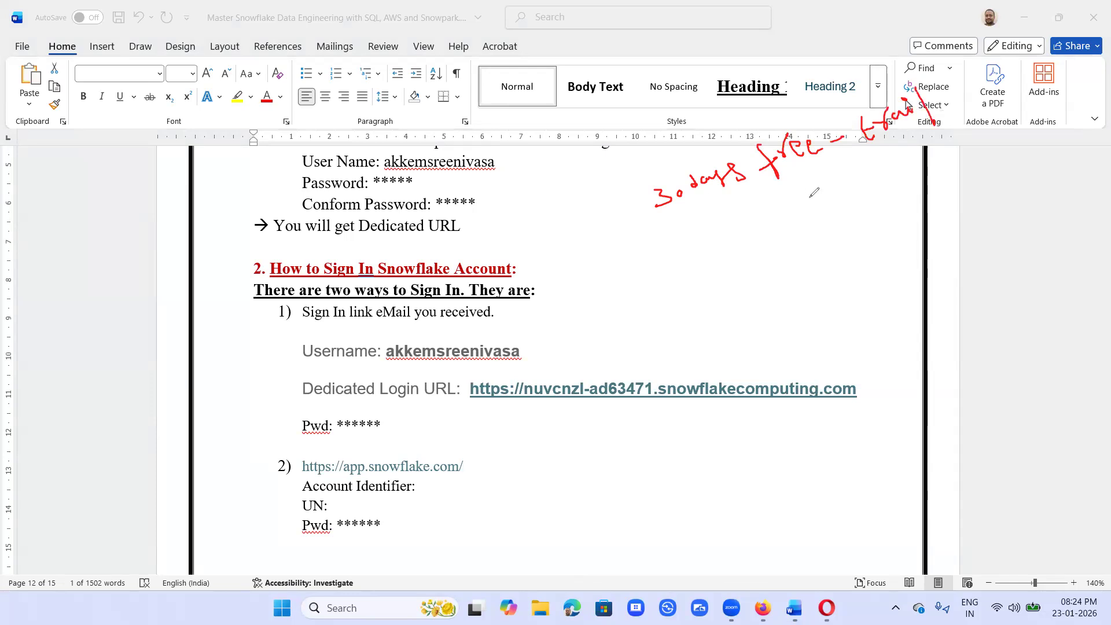
Step: Draw a red arrow down from the note to a handwritten, underlined 'same email' with an upward arrow
{"action": "left_click_drag", "start_coordinate": [795, 175], "coordinate": [805, 196]}
{"action": "mouse_move", "coordinate": [797, 198]}
{"action": "left_mouse_down"}
{"action": "mouse_move", "coordinate": [815, 202]}
{"action": "mouse_move", "coordinate": [821, 176]}
{"action": "left_mouse_up"}
{"action": "mouse_move", "coordinate": [799, 234]}
{"action": "left_mouse_down"}
{"action": "mouse_move", "coordinate": [794, 248]}
{"action": "mouse_move", "coordinate": [908, 195]}
{"action": "mouse_move", "coordinate": [926, 173]}
{"action": "left_mouse_up"}
{"action": "left_click", "coordinate": [911, 170]}
{"action": "left_click_drag", "start_coordinate": [809, 269], "coordinate": [897, 224]}
{"action": "mouse_move", "coordinate": [877, 267]}
{"action": "left_mouse_down"}
{"action": "mouse_move", "coordinate": [851, 219]}
{"action": "mouse_move", "coordinate": [864, 226]}
{"action": "left_mouse_up"}
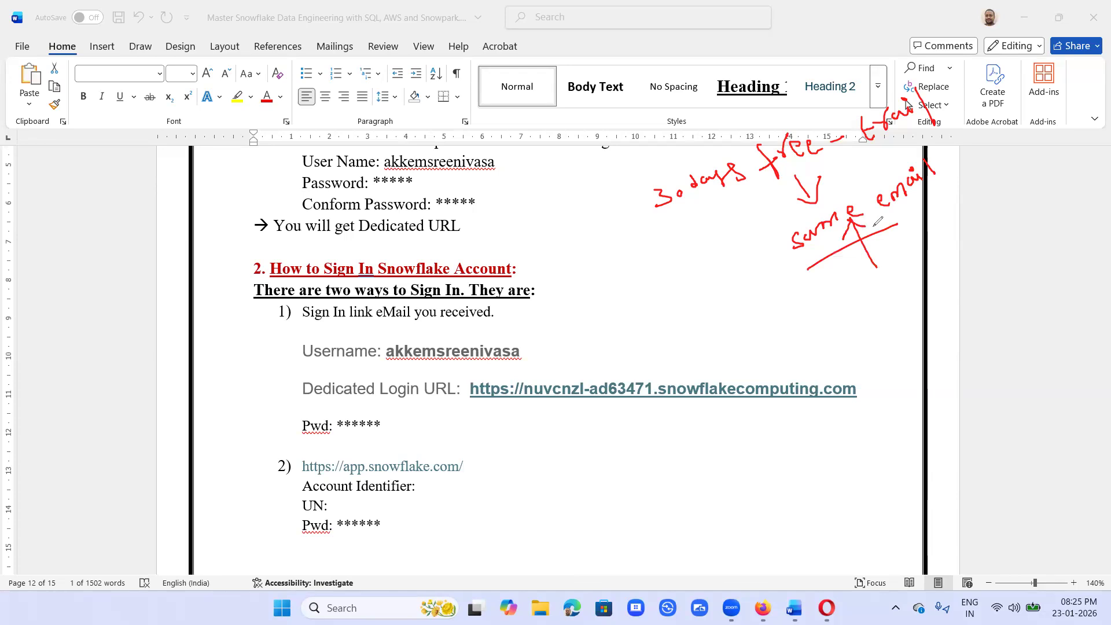